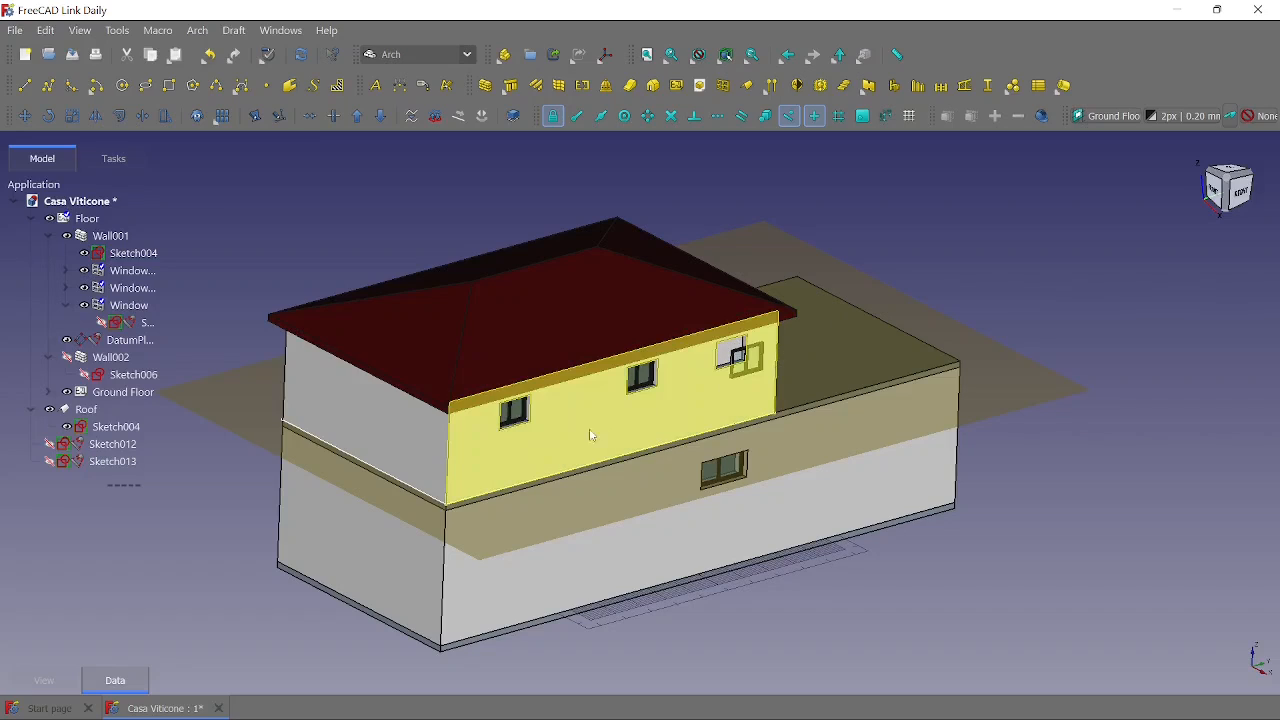
- Hide the datum plane and delete the misplaced Window from the upper-floor wall
left_click(368, 496)
left_click(65, 343)
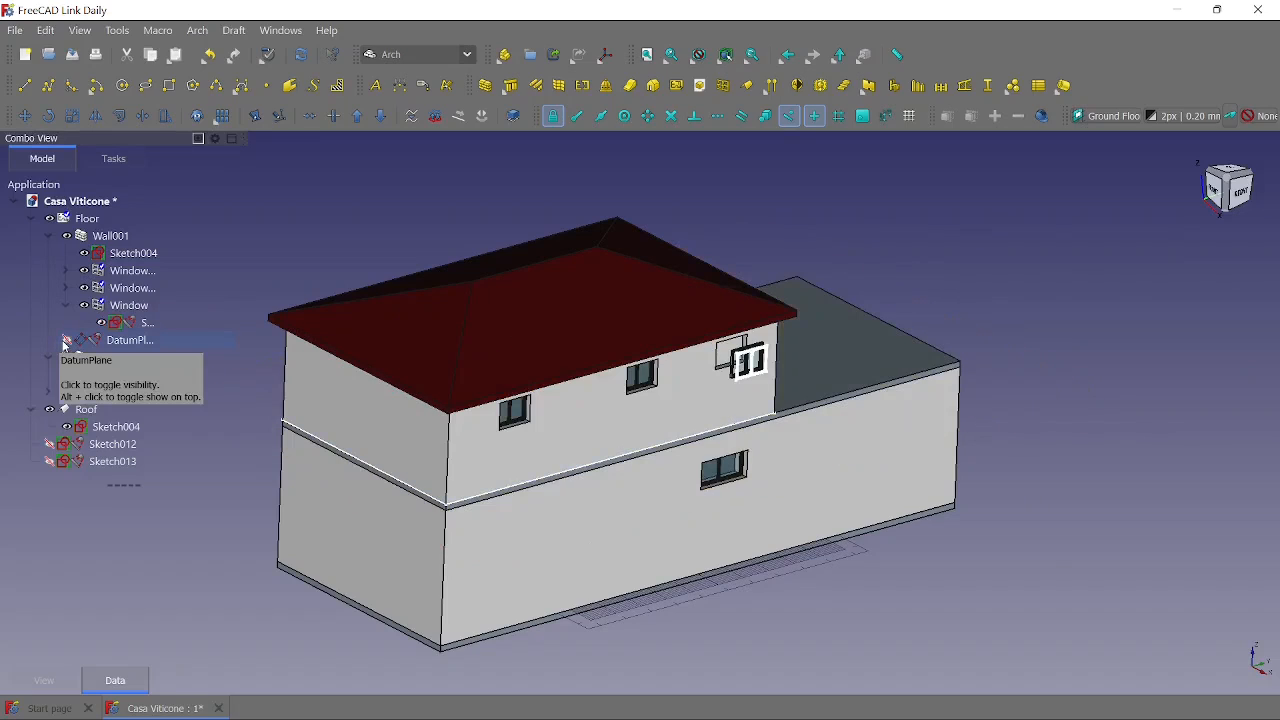
left_click(142, 322)
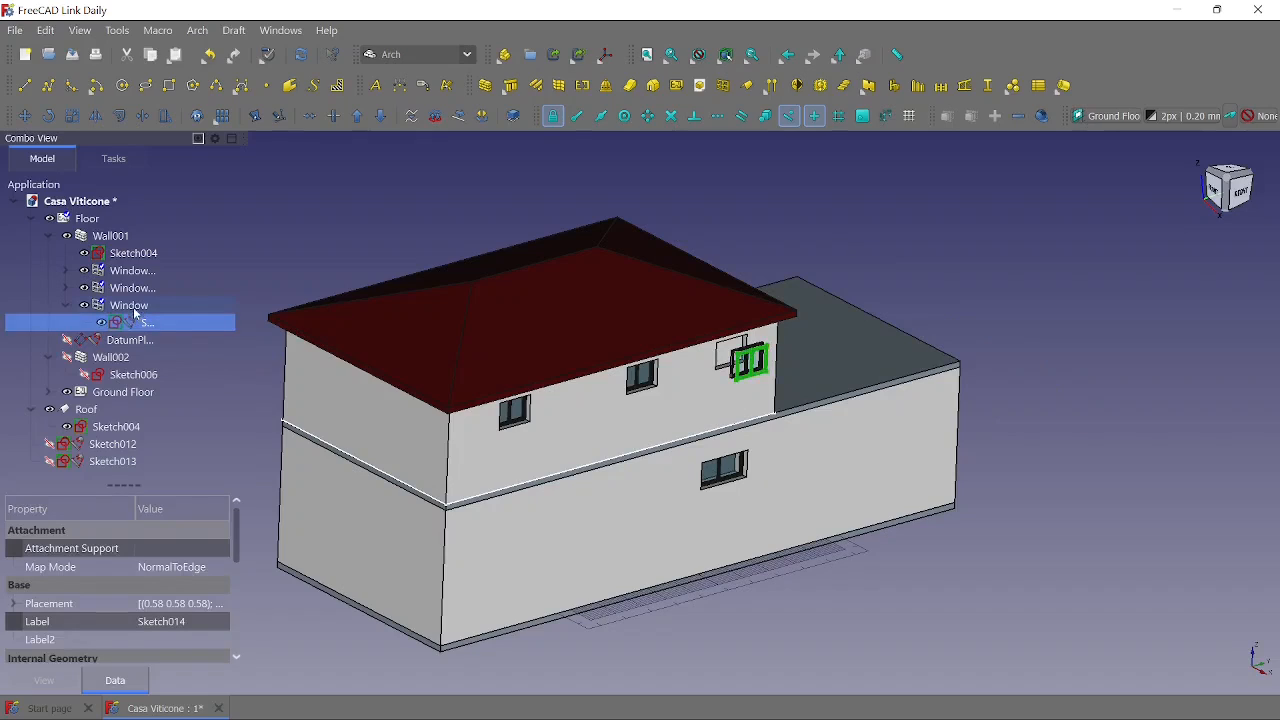
left_click(127, 306)
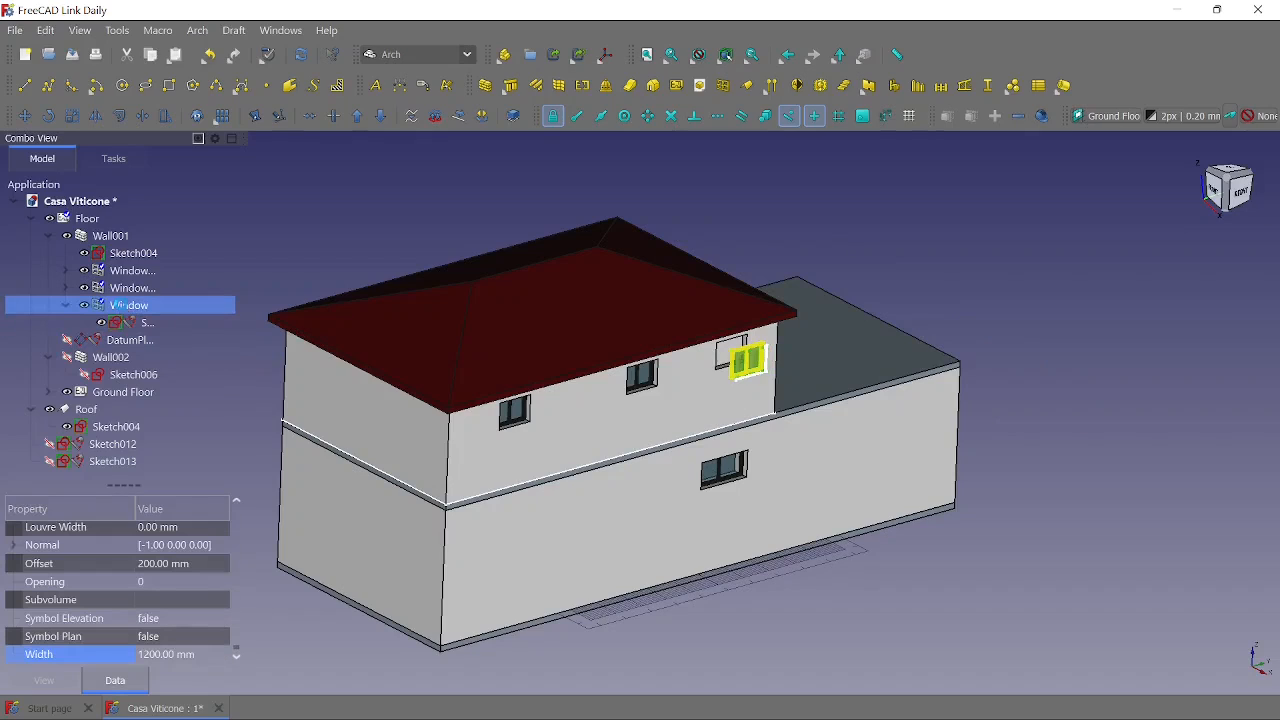
key("Delete")
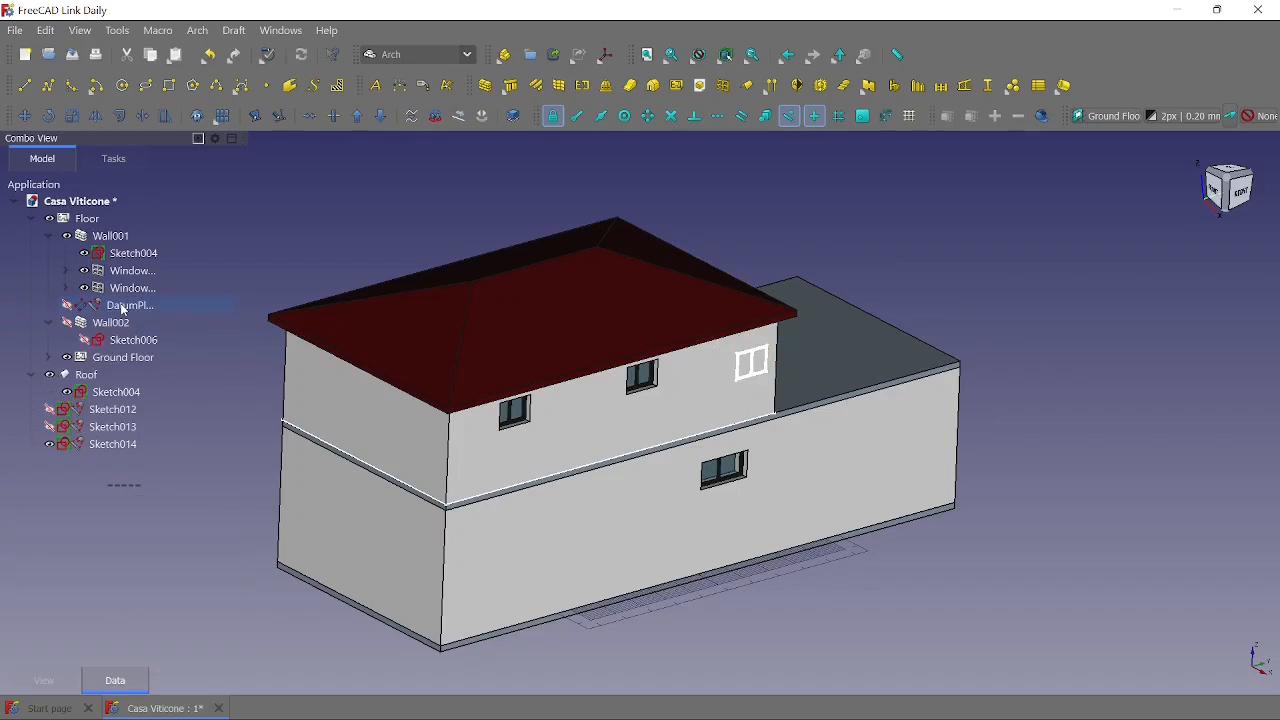
- Delete the leftover sketches Sketch014, Sketch013 and Sketch012
left_click(119, 446)
key("Delete")
left_click(116, 424)
key("Delete")
left_click(113, 407)
key("Delete")
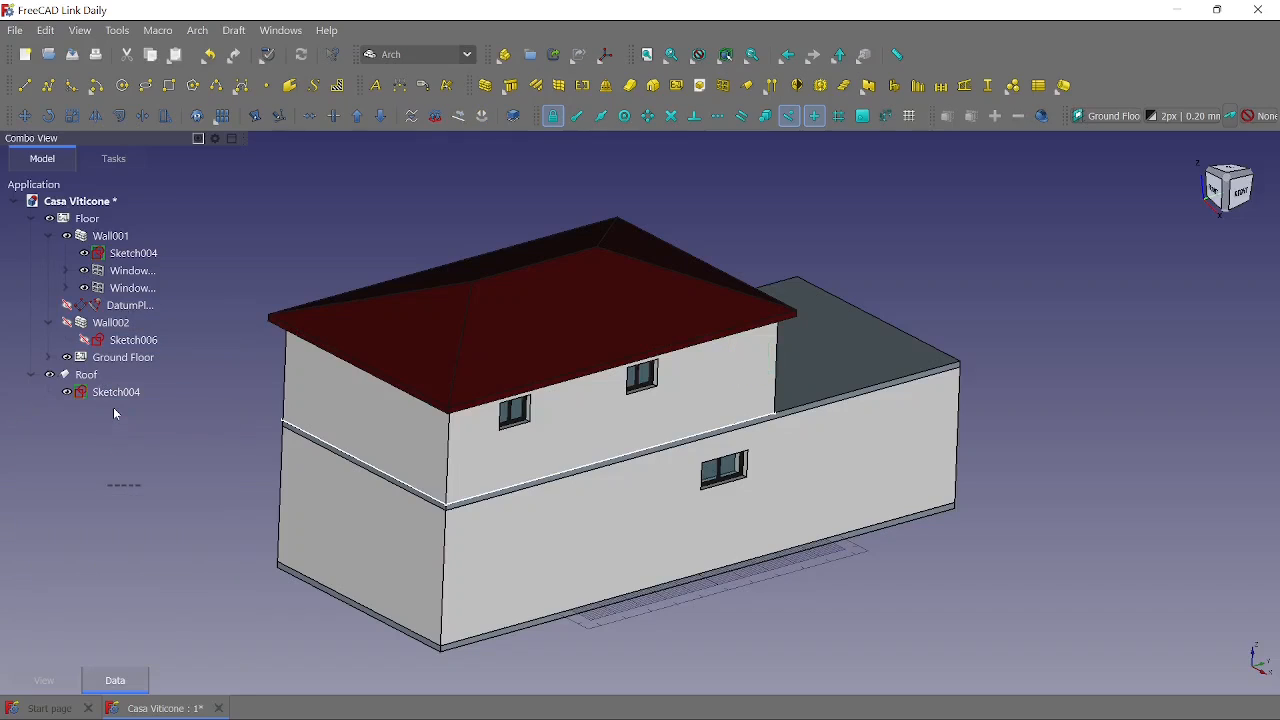
- Place an Open 2-pane window, 1200 mm wide and 900 mm high, near the far end of the upper-floor wall and reveal its sketch
left_click(724, 88)
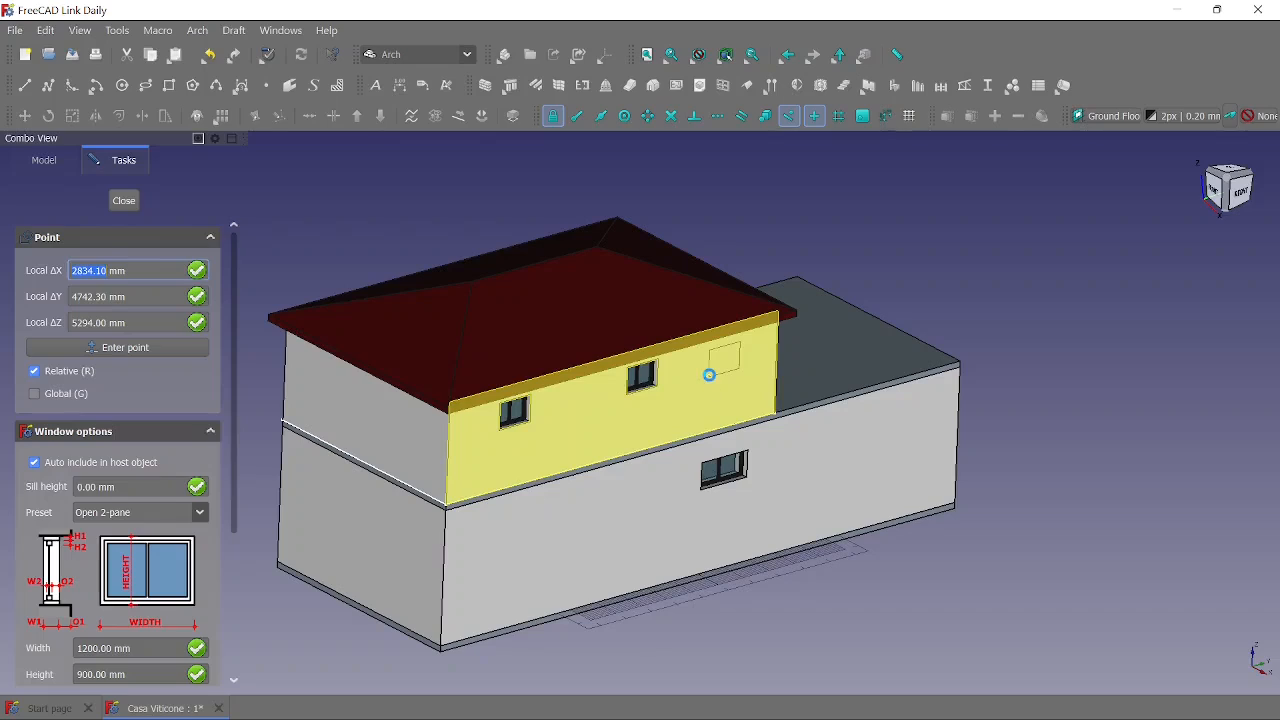
left_click(712, 382)
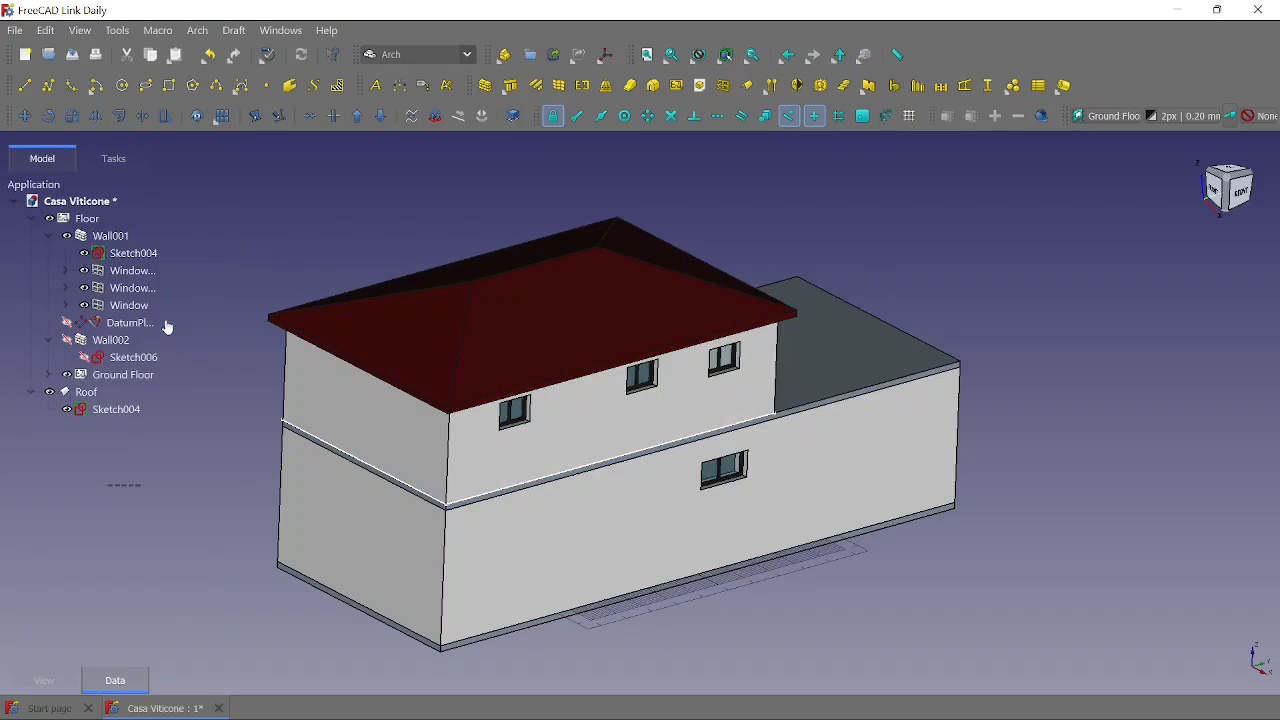
left_click(64, 305)
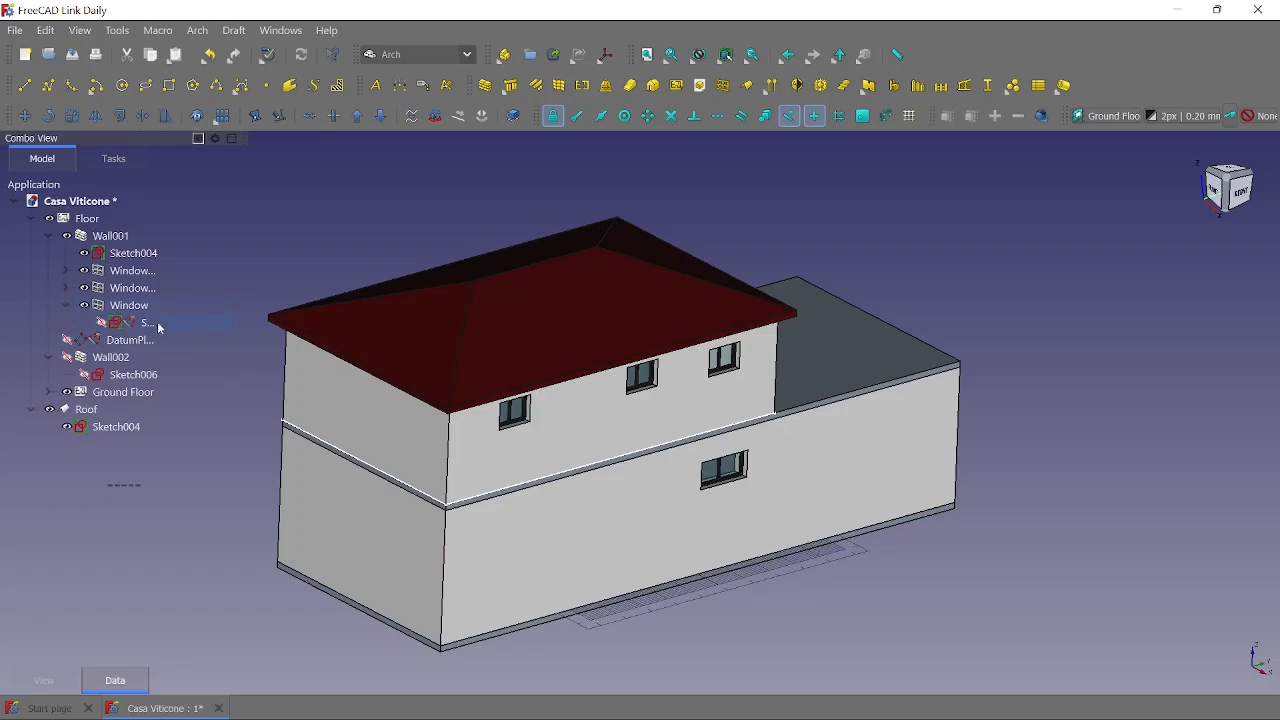
right_click(125, 325)
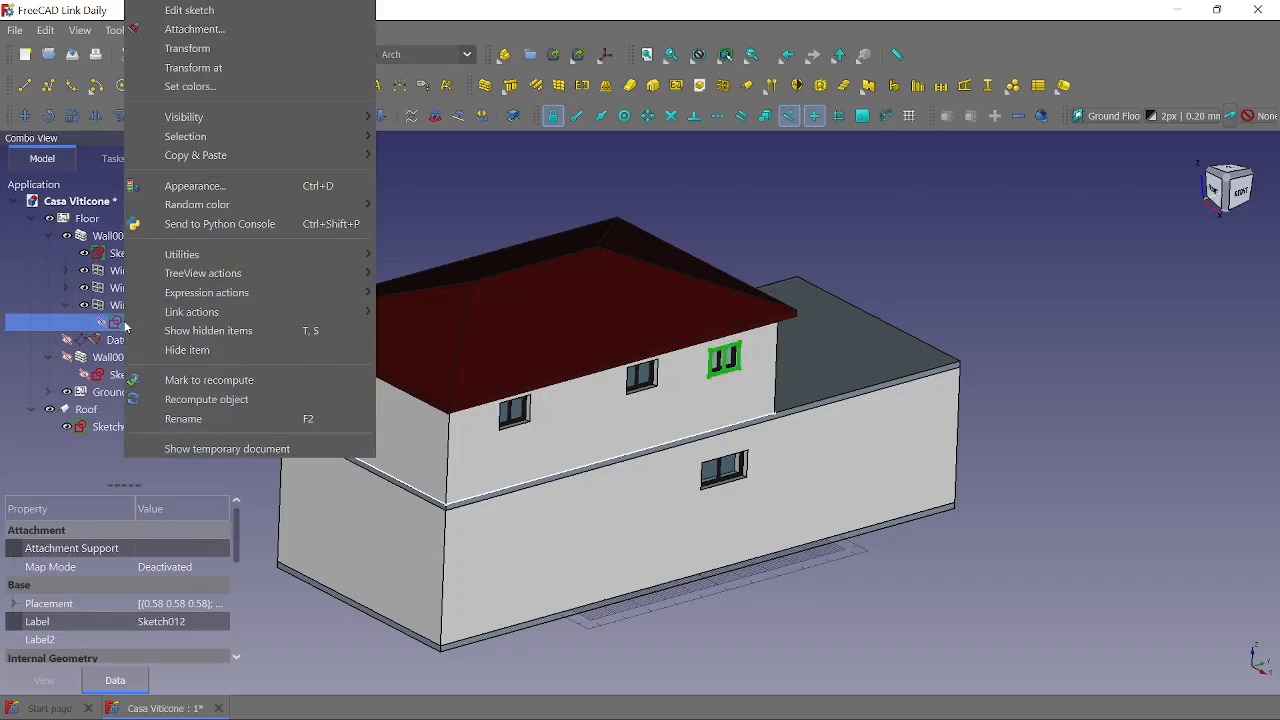
left_click(195, 30)
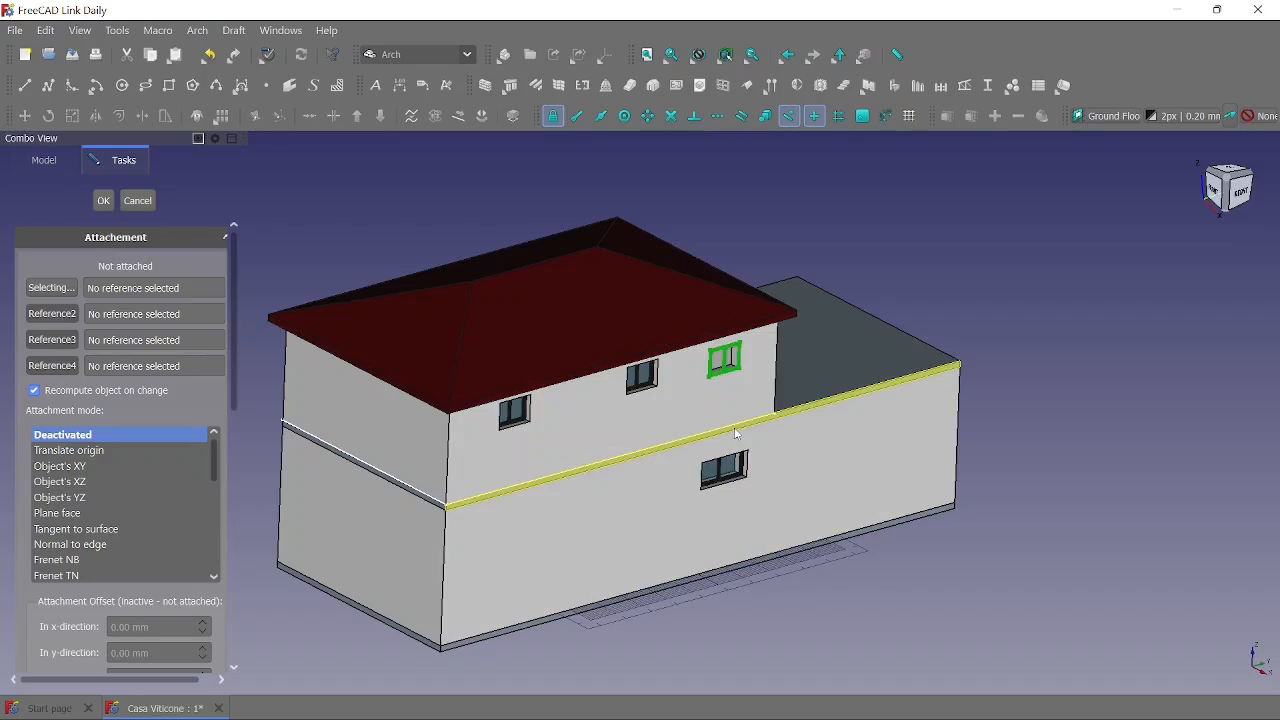
left_click(137, 201)
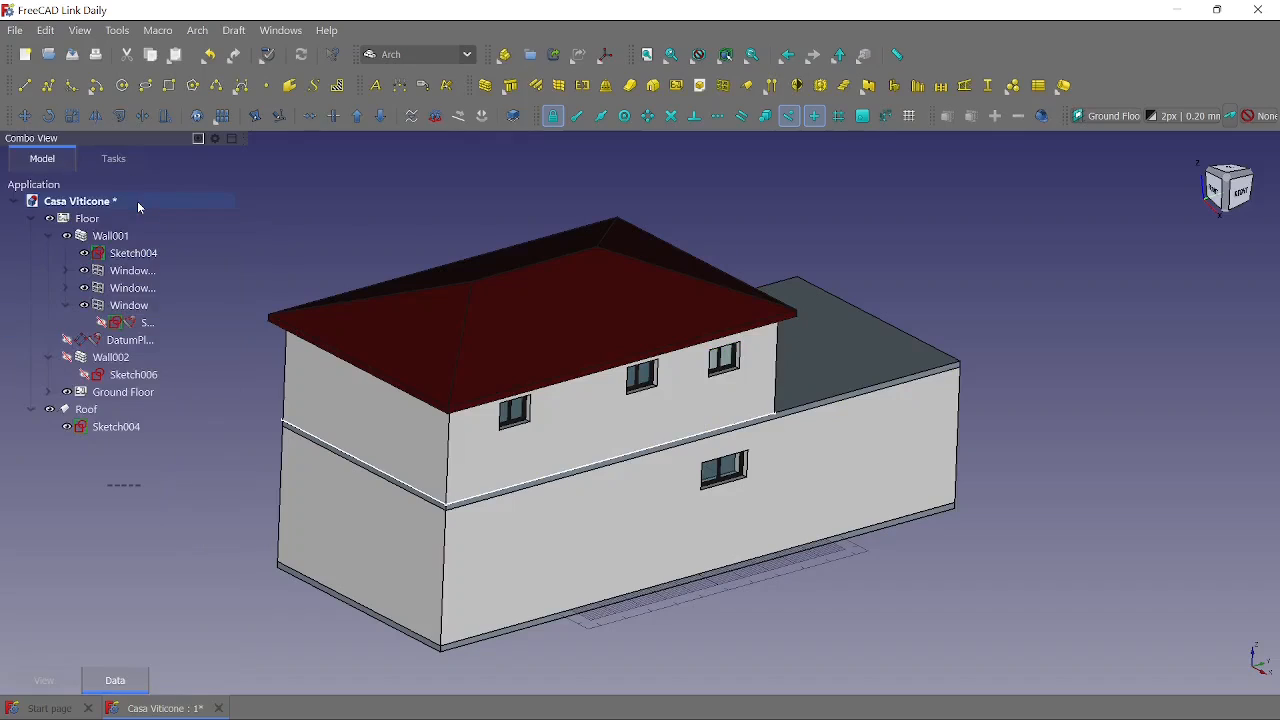
- Hide the Ground Floor and attach the new window's sketch to the upper wall's lower edge in Normal to edge mode
left_click(67, 393)
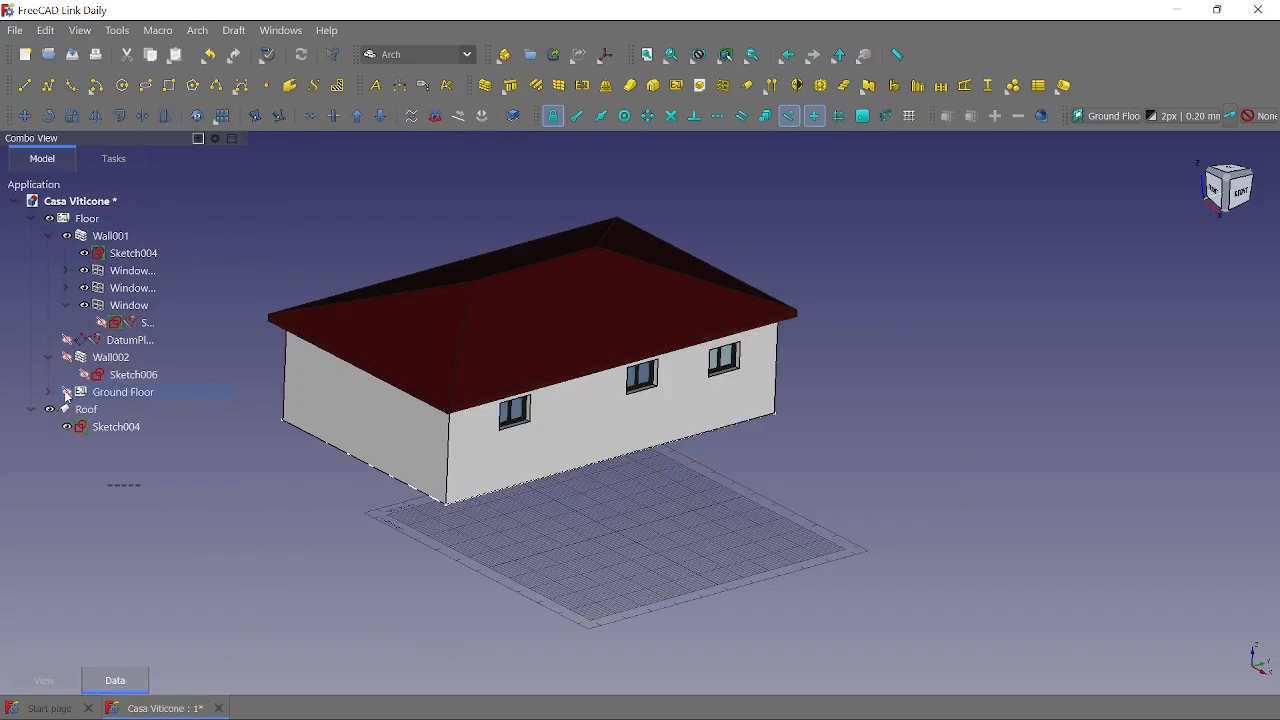
left_click(140, 323)
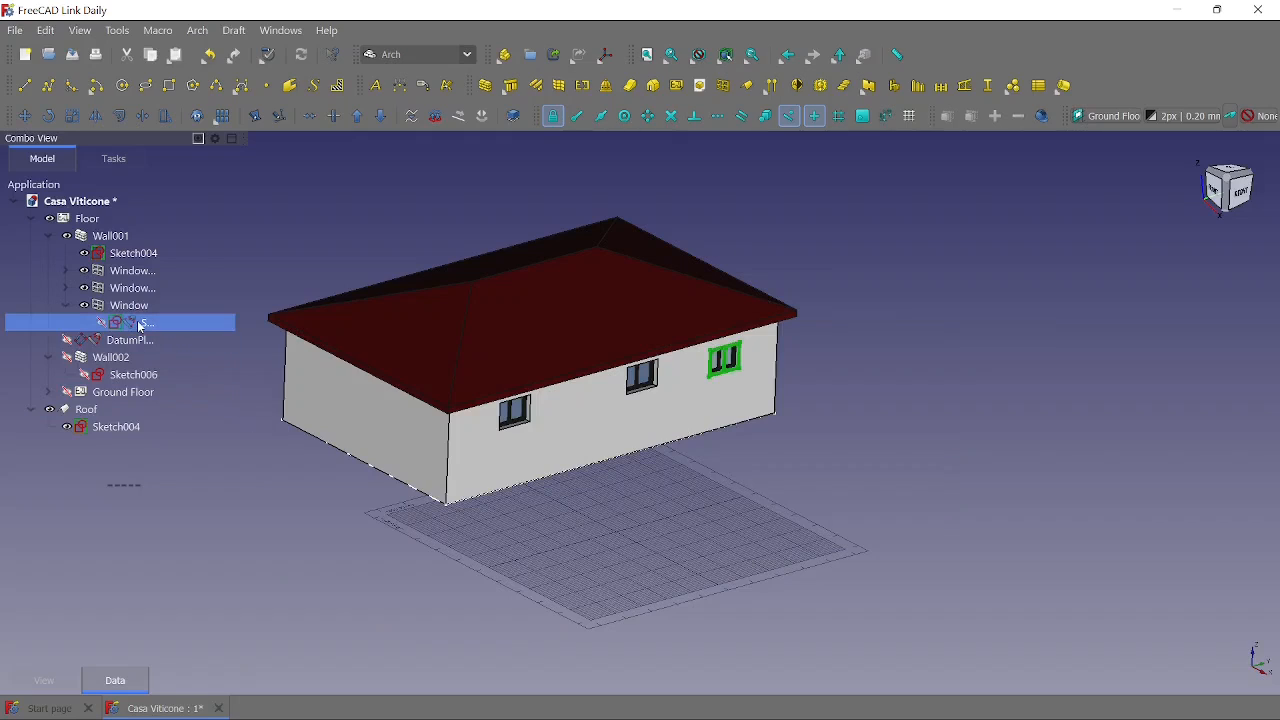
right_click(140, 325)
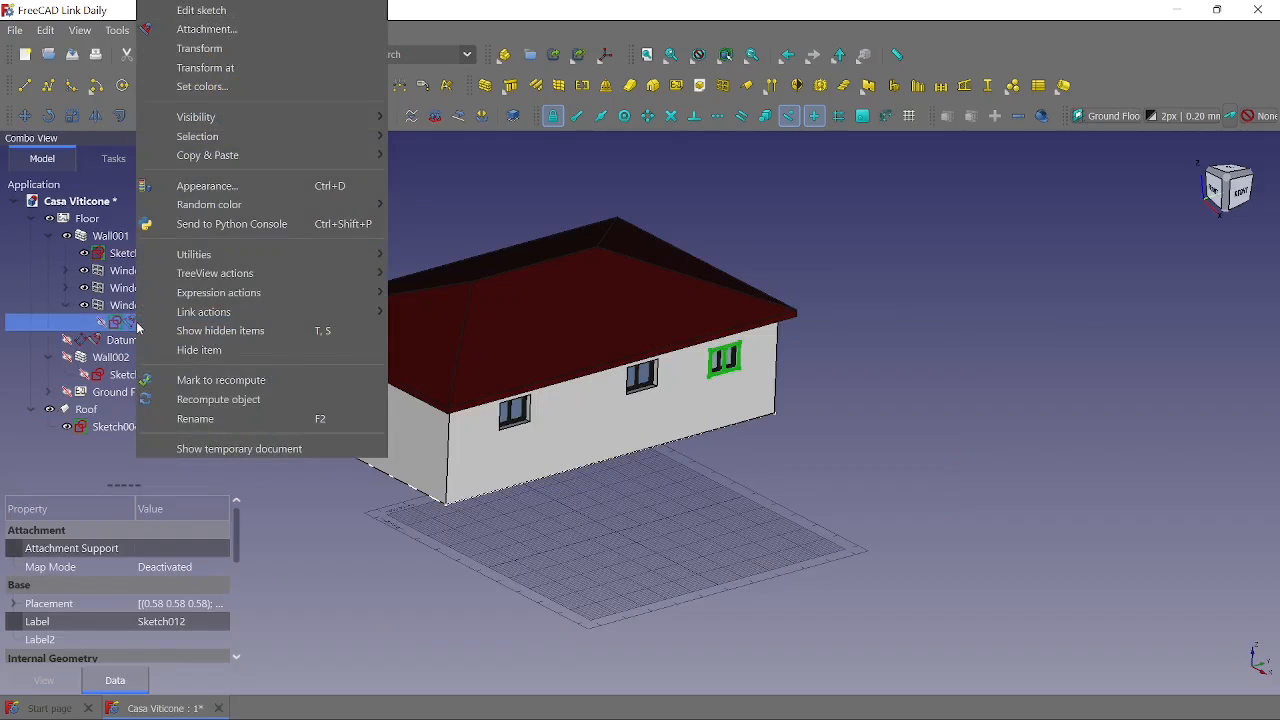
left_click(207, 31)
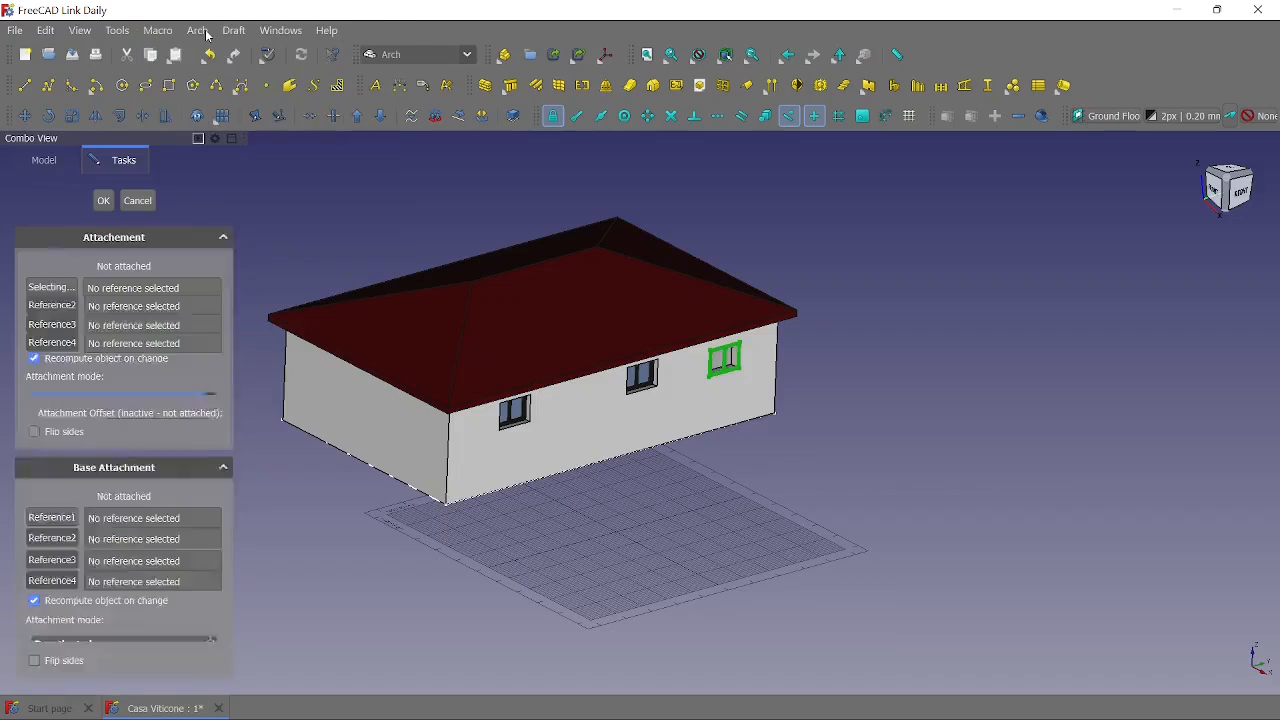
left_click(594, 463)
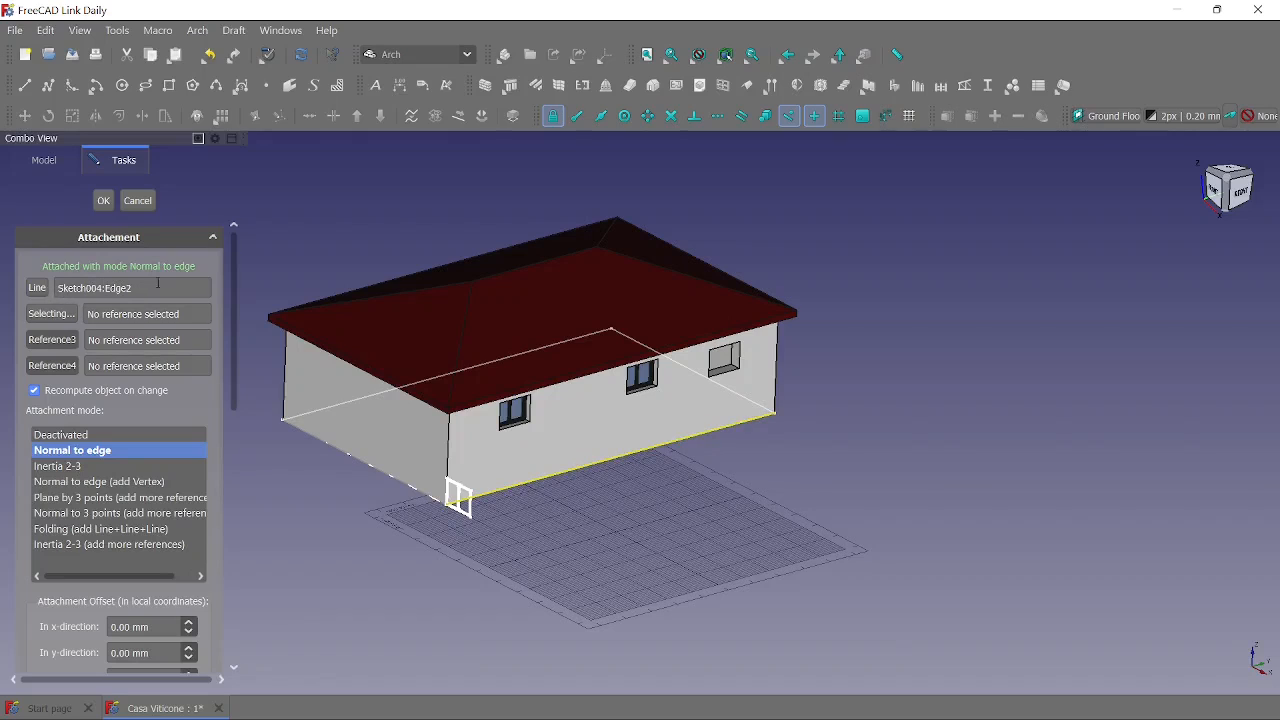
- Try rotating the attached window sketch 90° around the z-axis, and clear that rotation
middle_click_drag(846, 430, 600, 449)
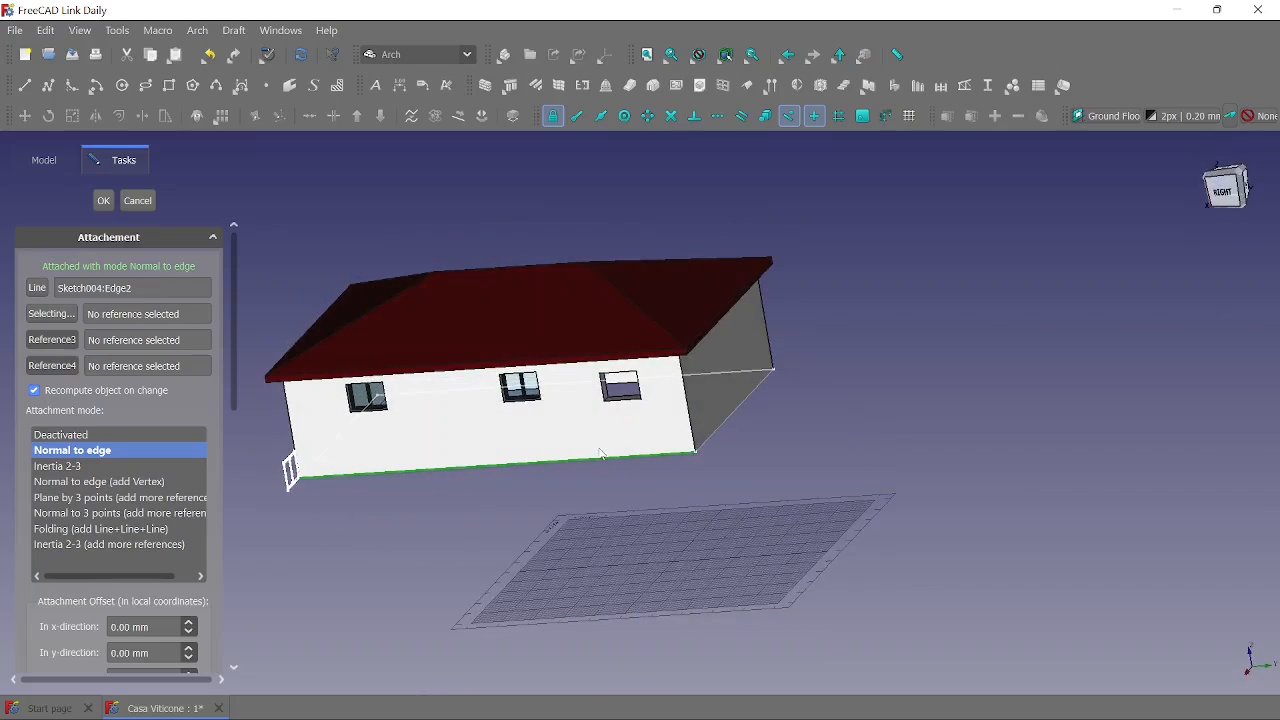
middle_click_drag(443, 501, 579, 480)
scroll(594, 445, "up", 2)
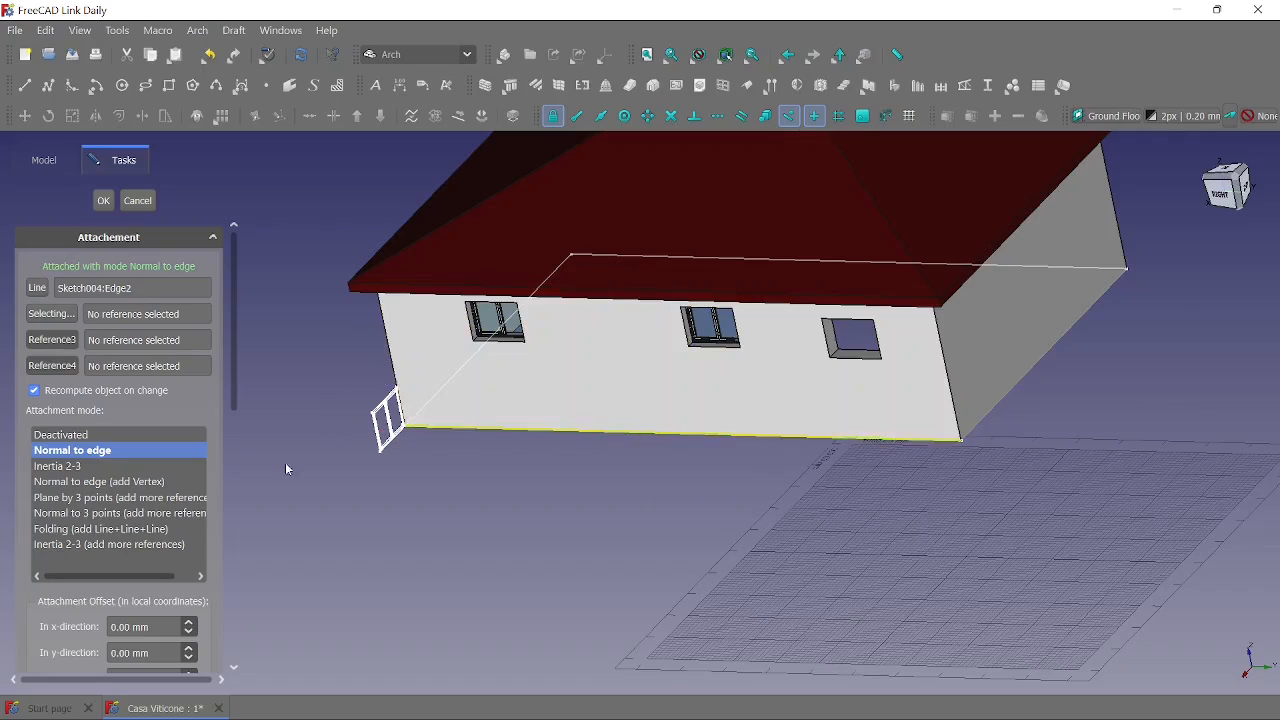
scroll(145, 585, "down", 3)
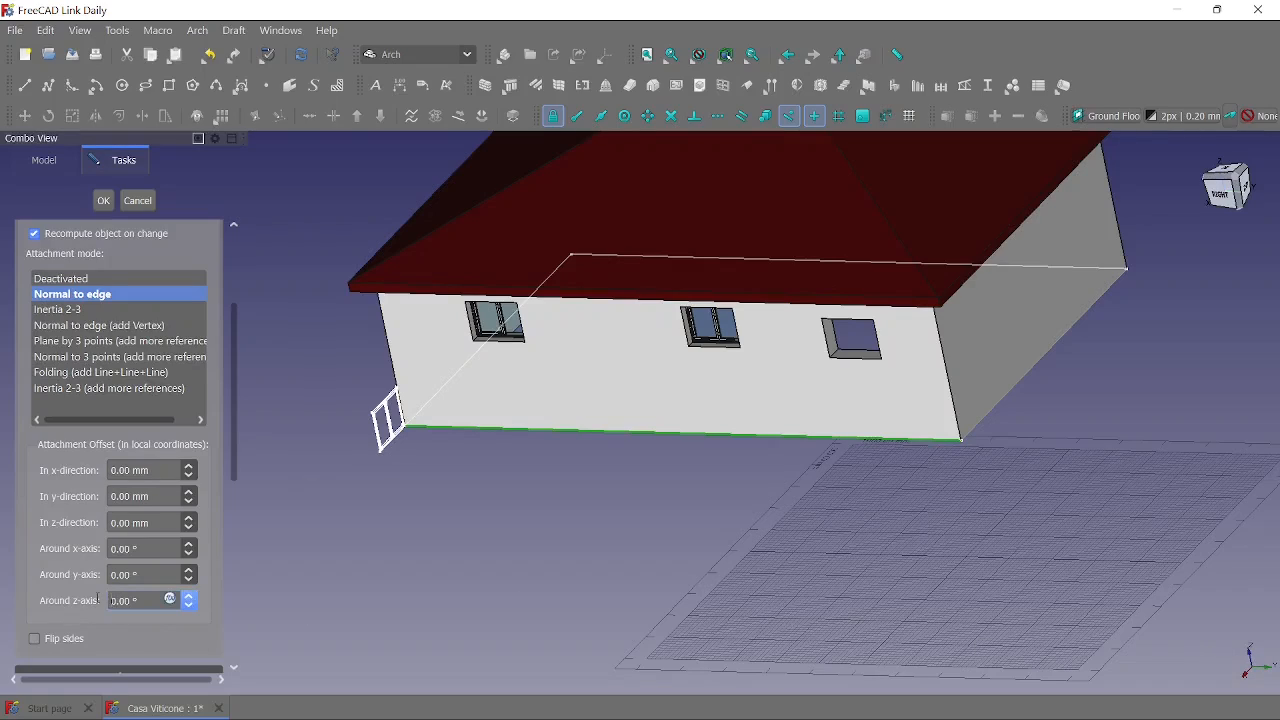
type("9")
left_click(139, 573)
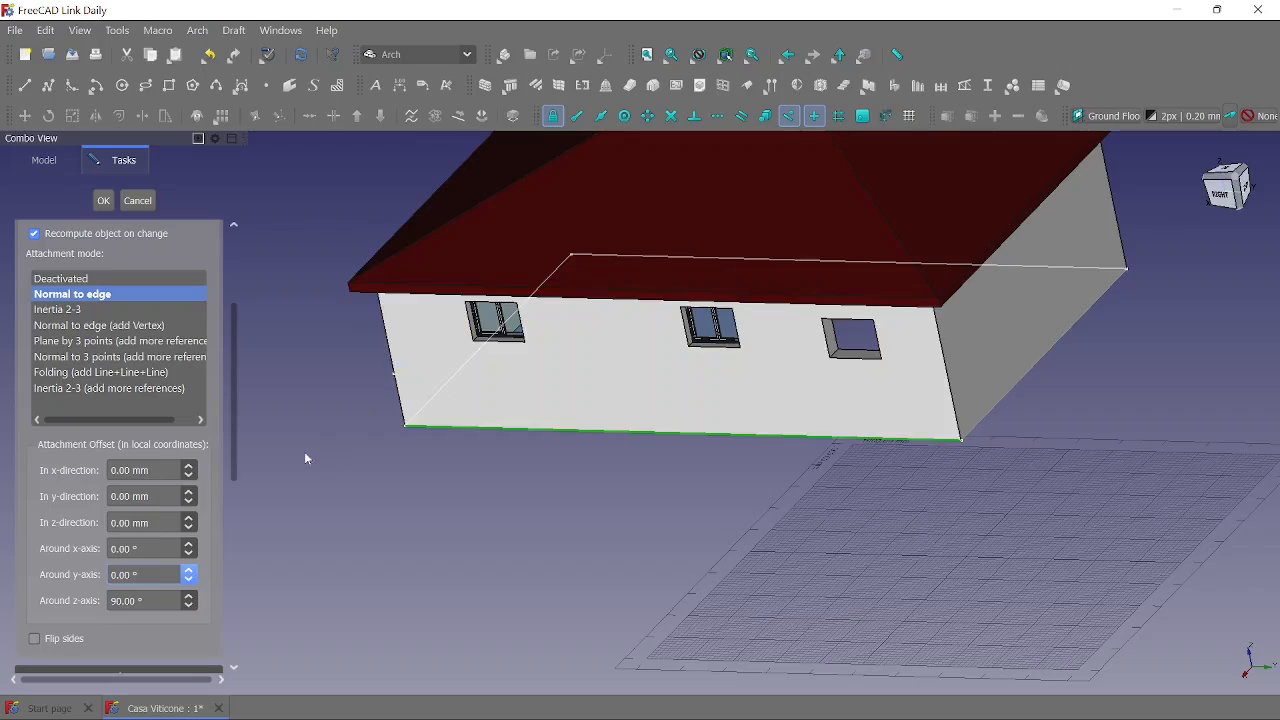
left_click(114, 600)
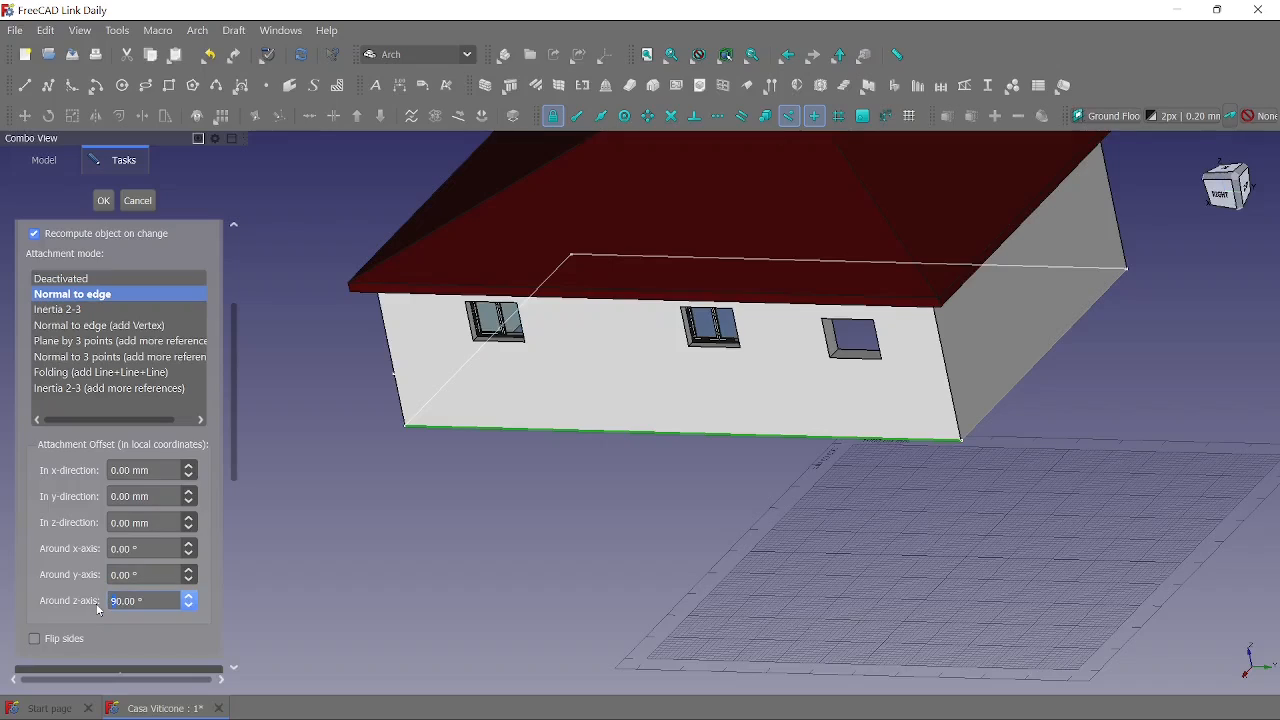
key("Delete")
- Rotate the window sketch 90° around the y-axis and offset it 2000 mm in the y-direction
scroll(170, 572, "up", 1)
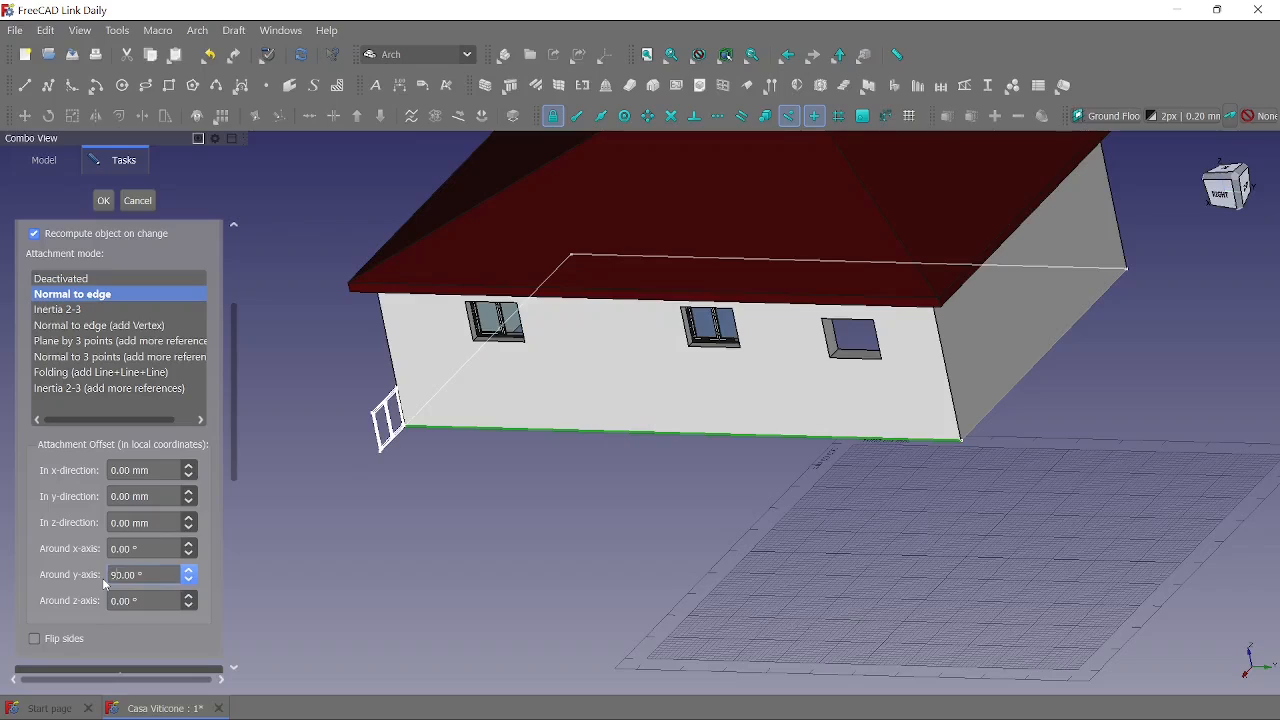
left_click(170, 547)
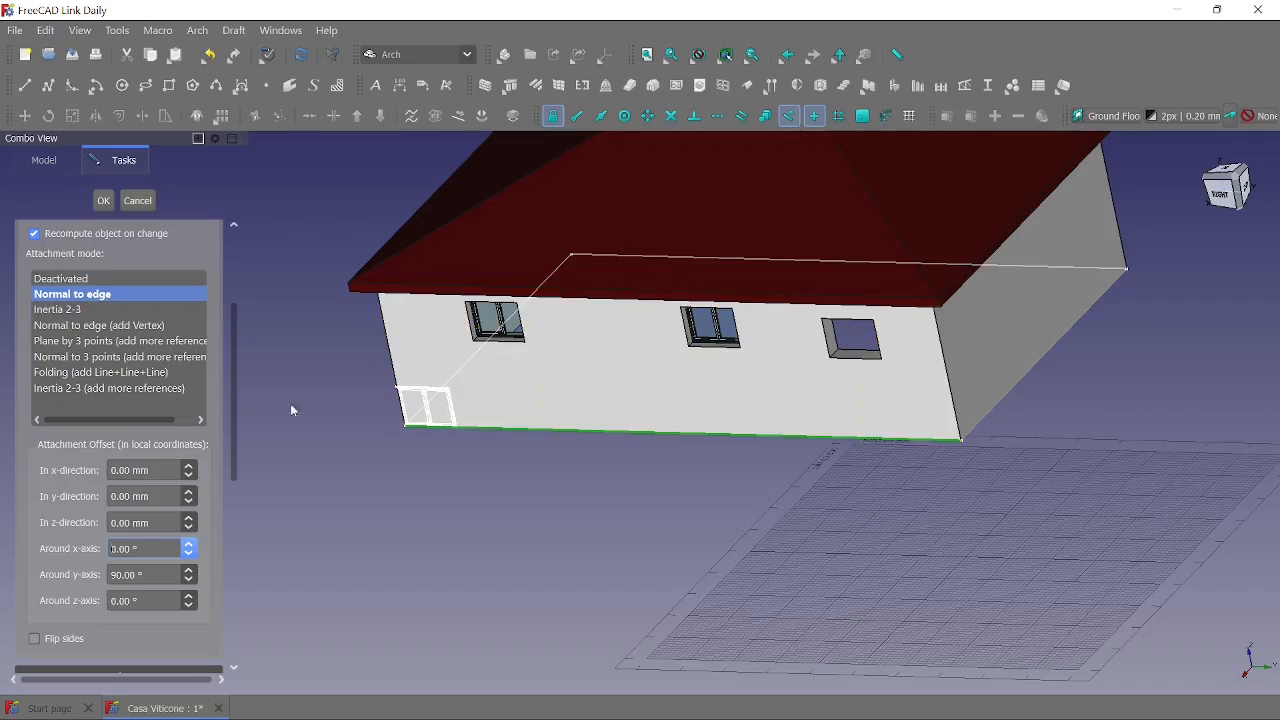
left_click(138, 496)
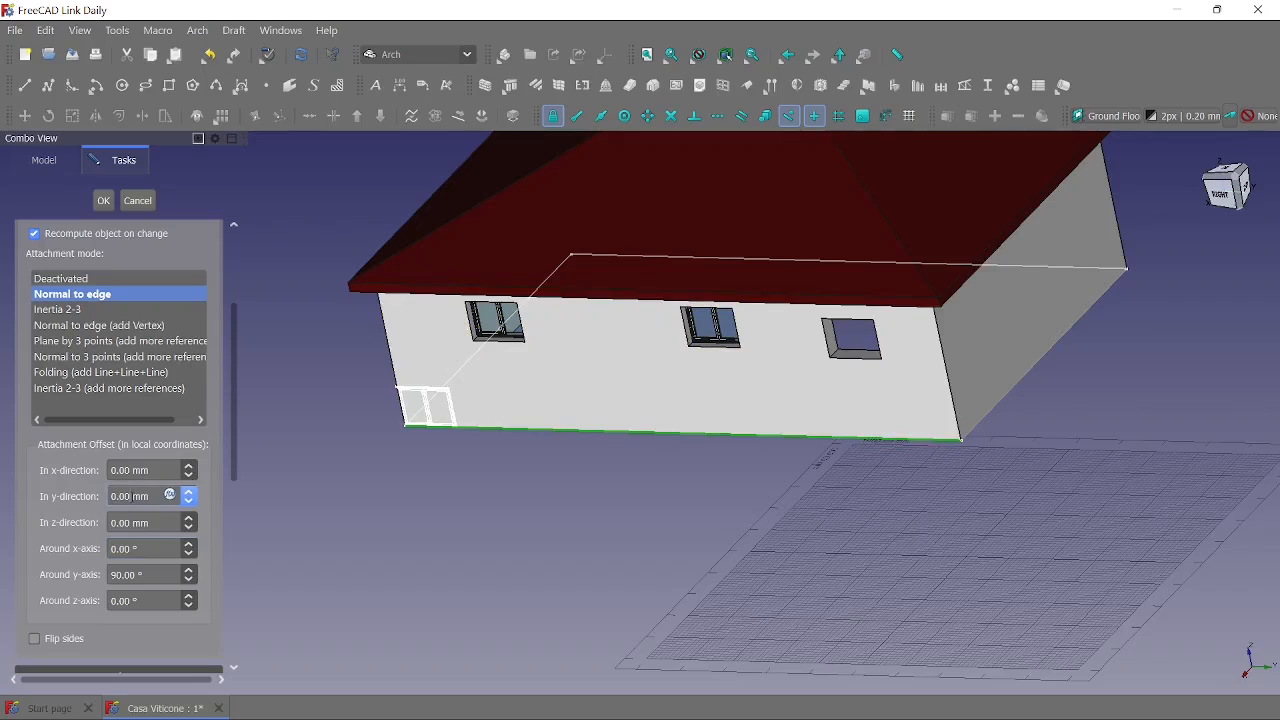
type("2")
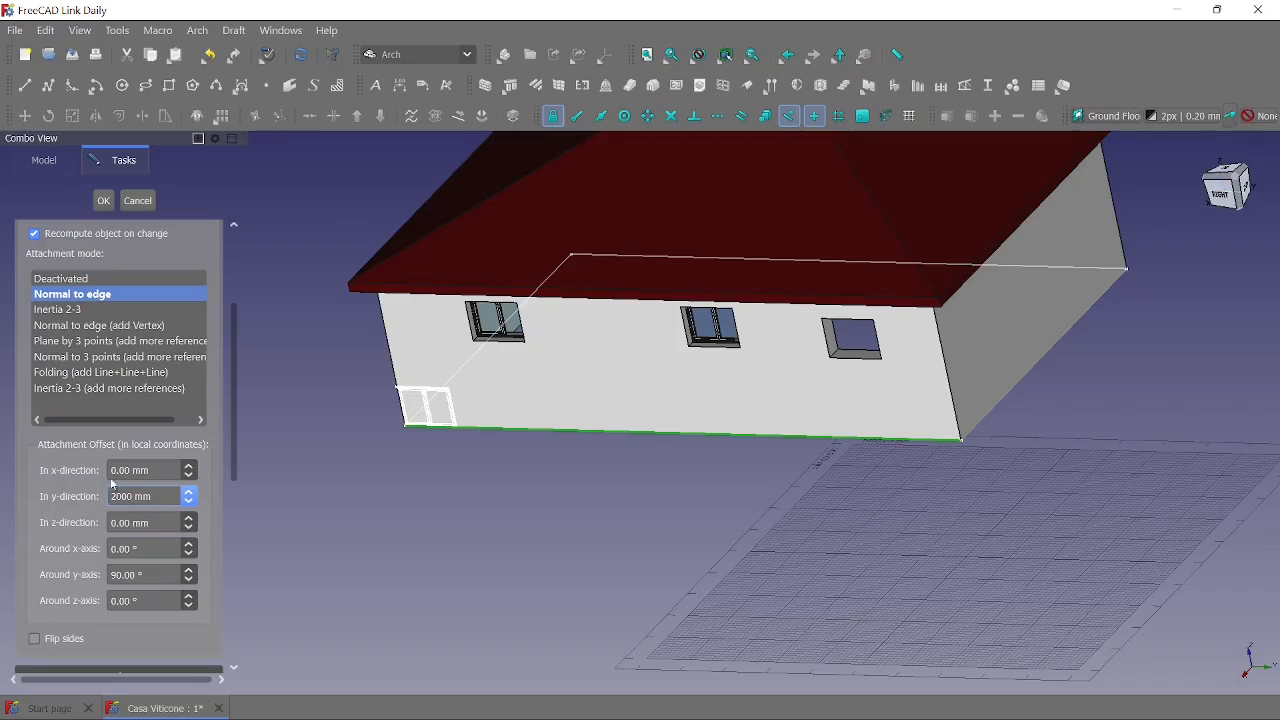
- Try offsetting the window sketch 10000 mm in the x-direction, and reset that offset to 0 mm
left_click(170, 469)
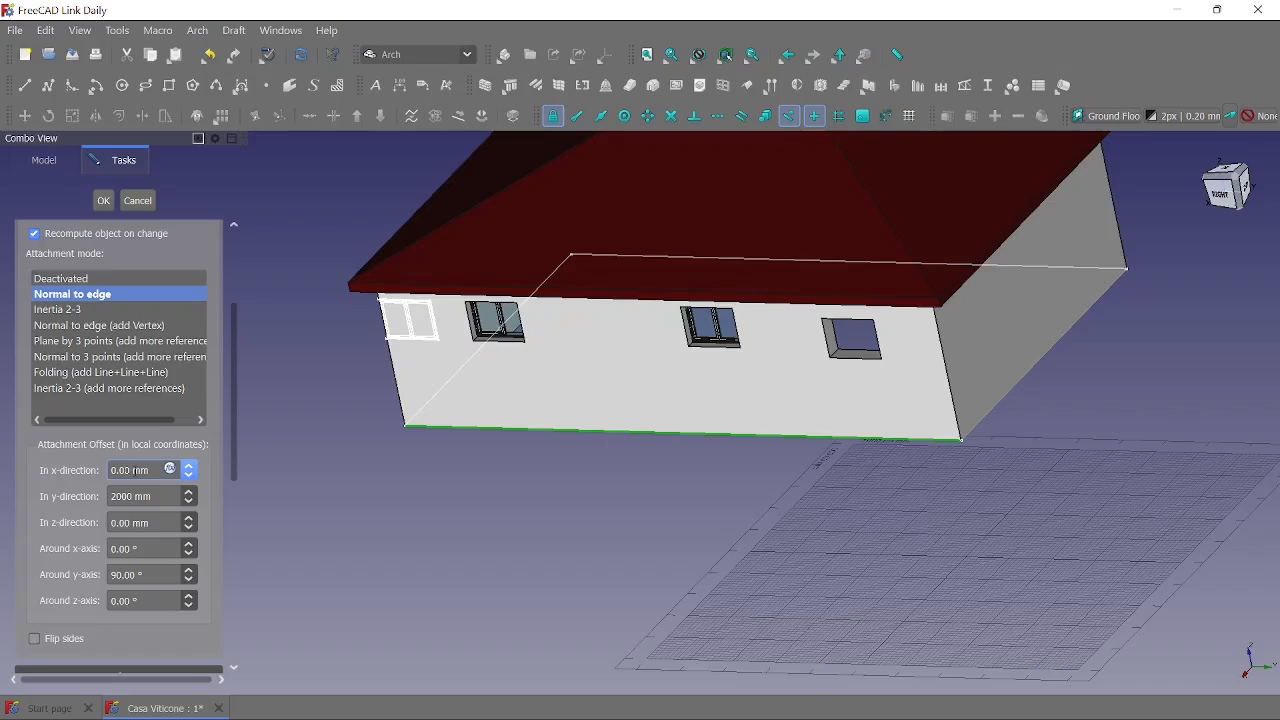
type("10mm")
left_click(145, 496)
scroll(348, 438, "down", 2)
scroll(348, 438, "down", 1)
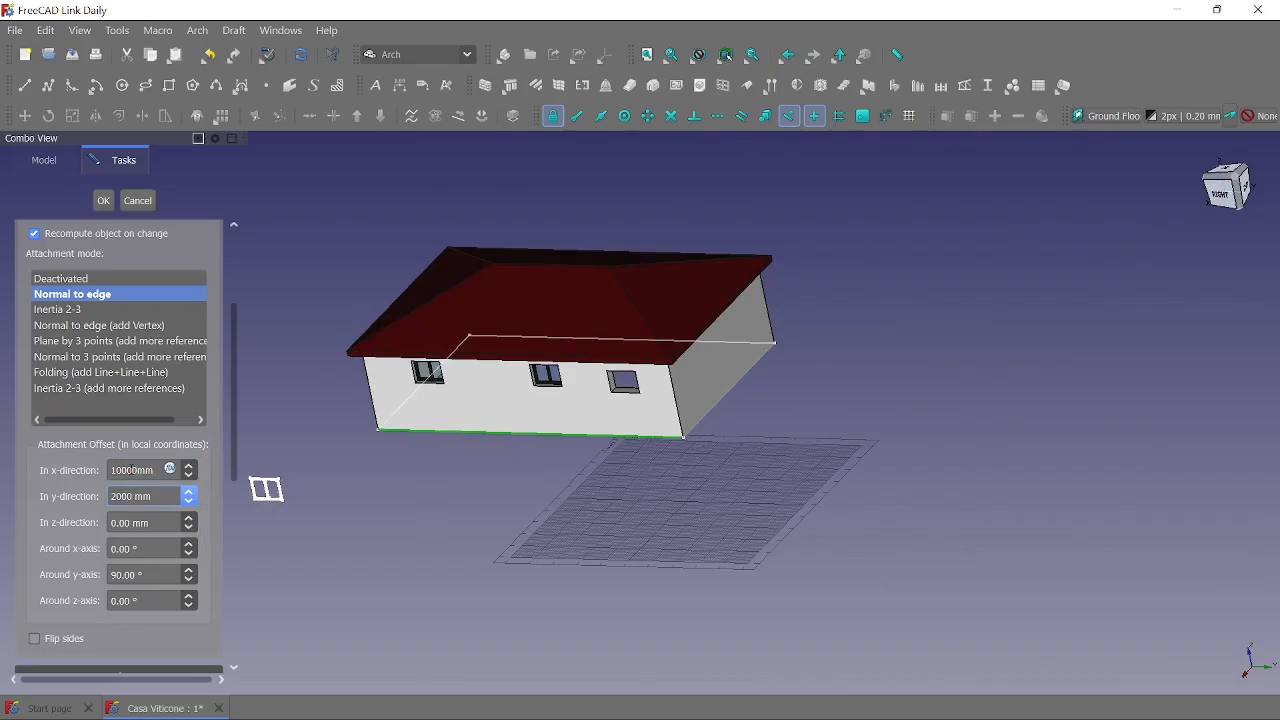
left_click_drag(138, 469, 71, 471)
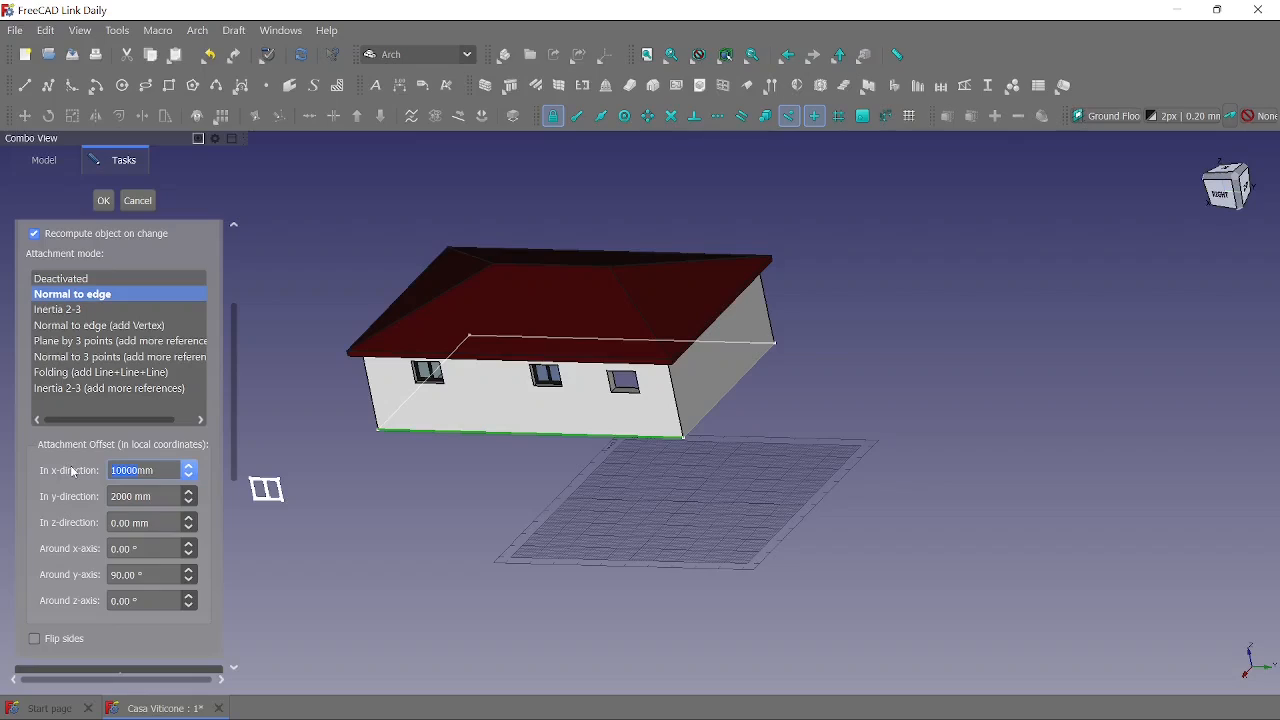
type("0")
- Offset the window sketch -10000 mm in the z-direction to move it along the wall towards the opening
left_click(132, 524)
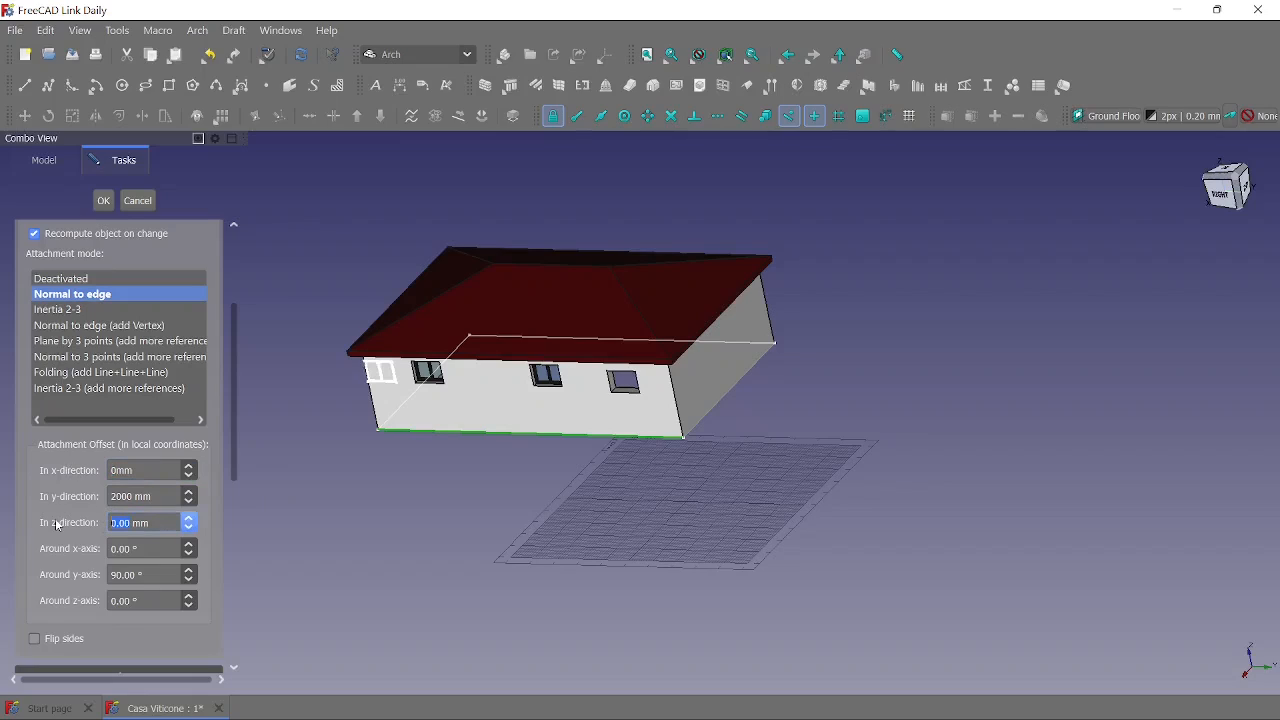
type("1000")
left_click(252, 457)
middle_click_drag(343, 444, 631, 482)
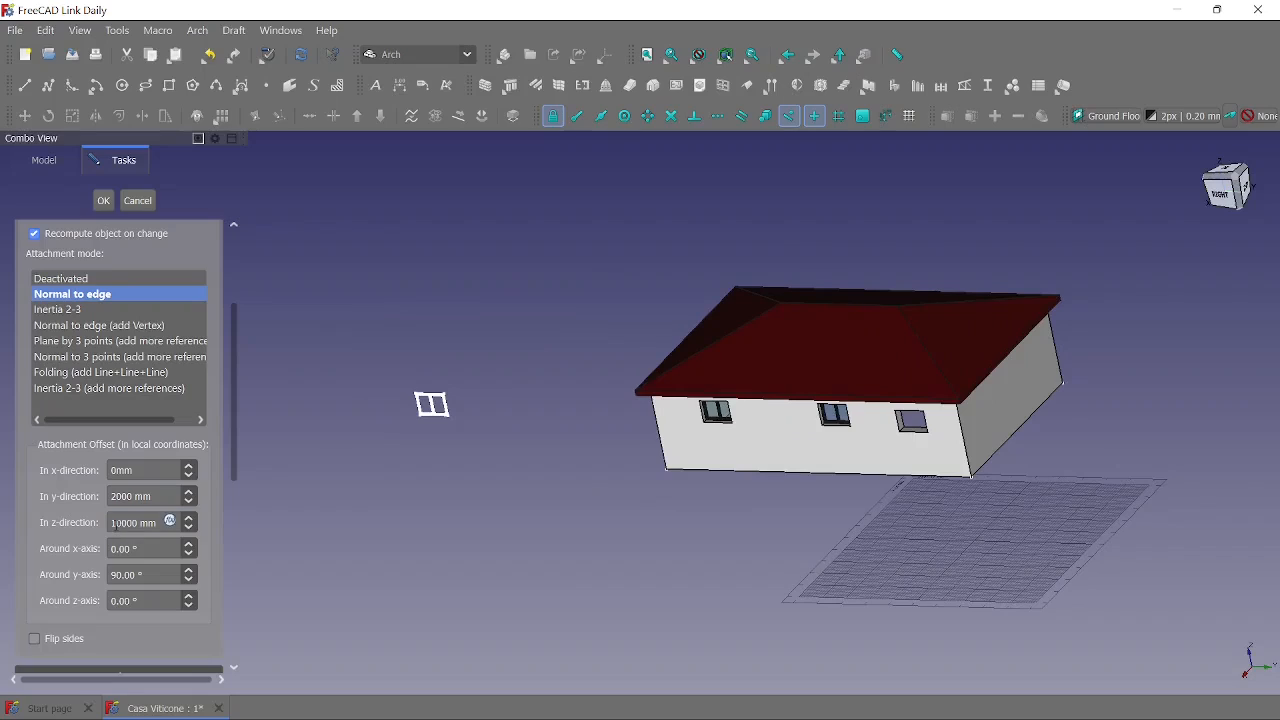
left_click(112, 523)
type("-")
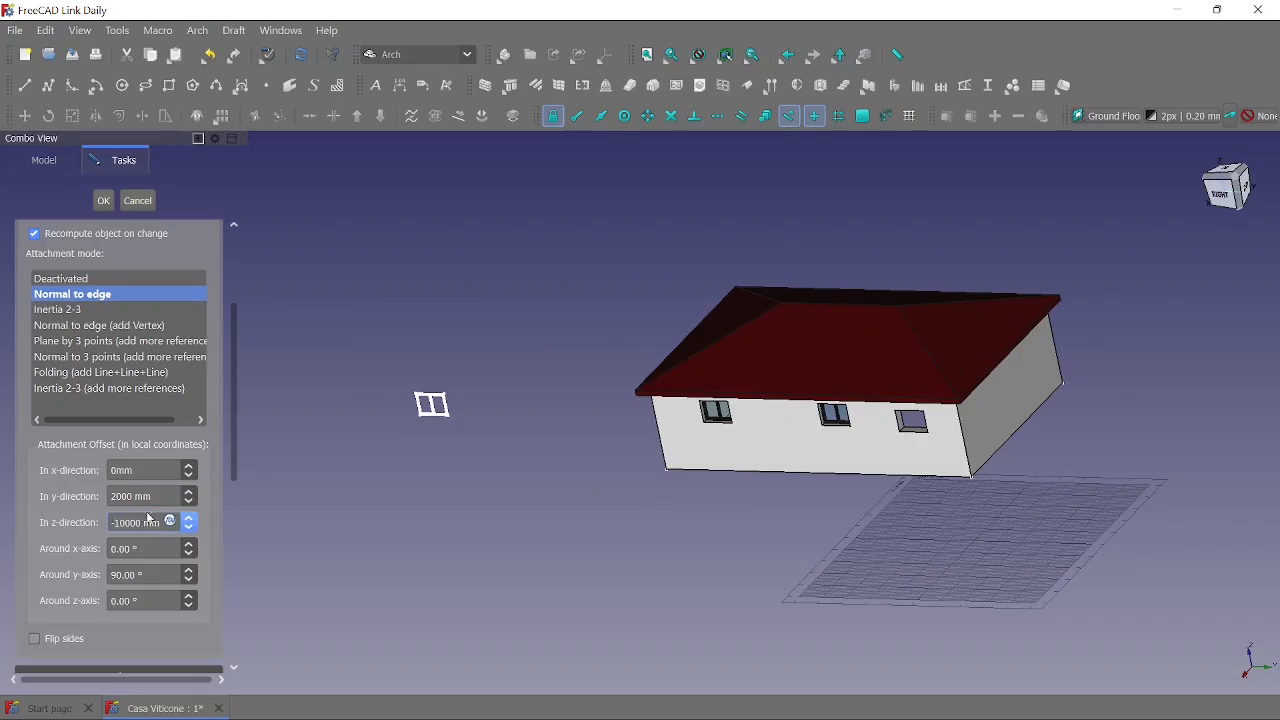
left_click(140, 470)
middle_click_drag(560, 541, 391, 533)
scroll(305, 509, "up", 1)
scroll(668, 508, "up", 2)
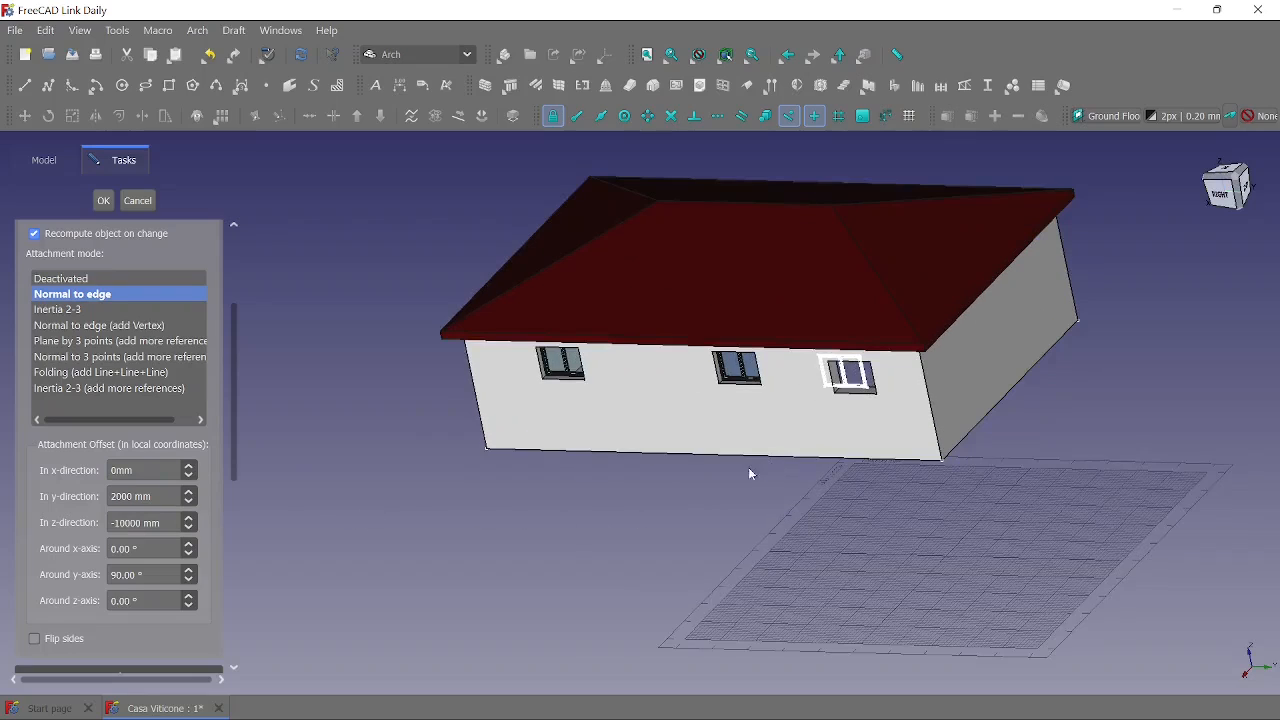
- Change the window sketch's z-direction offset to -10500 mm and accept the attachment
left_click(130, 521)
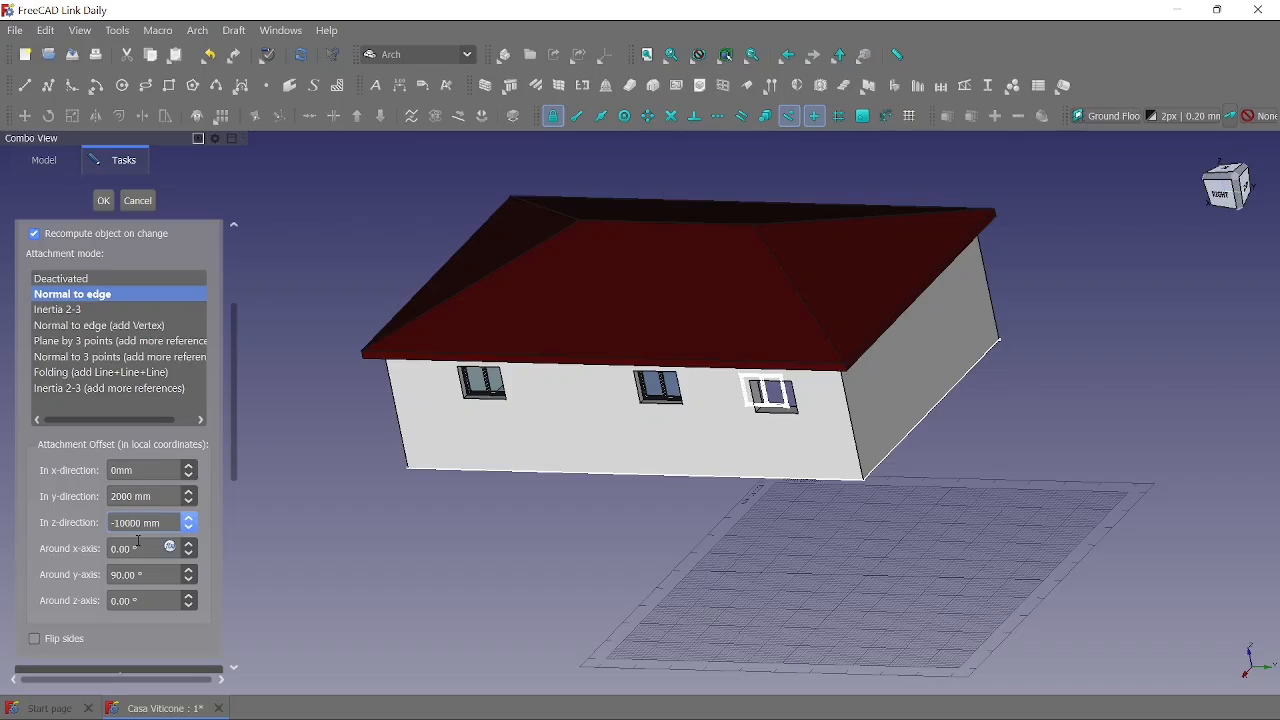
type("5")
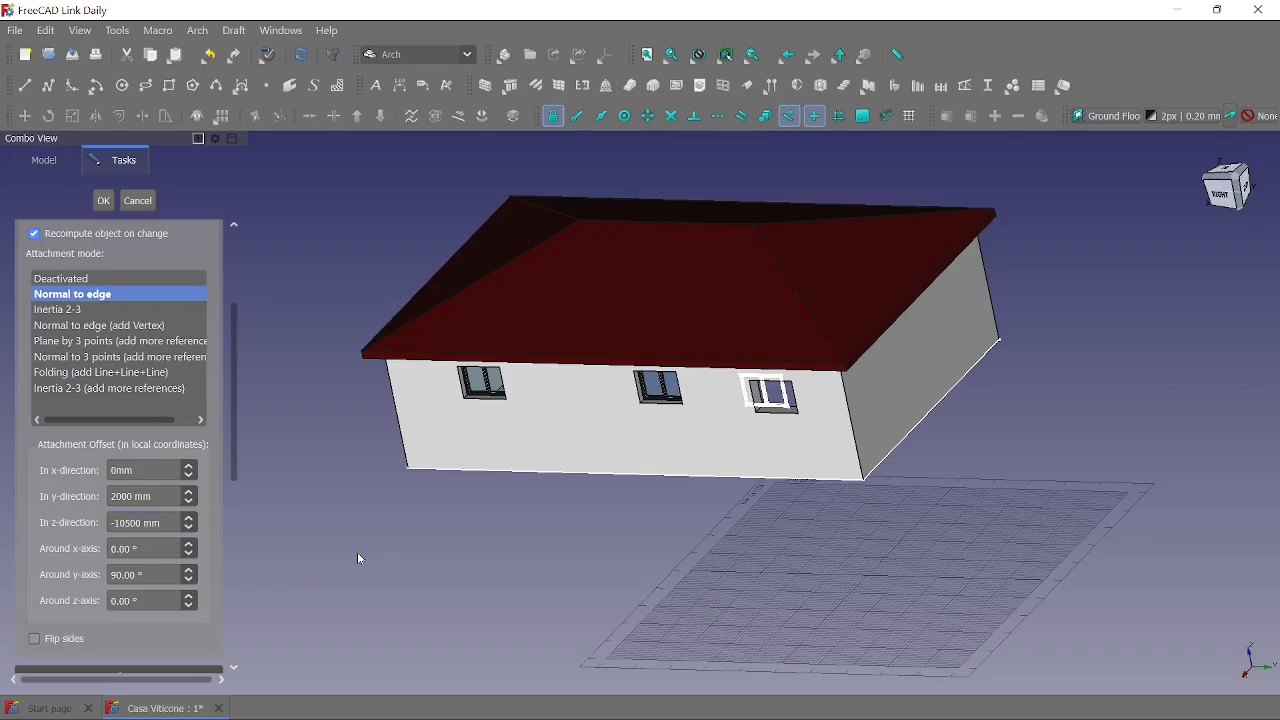
left_click(105, 201)
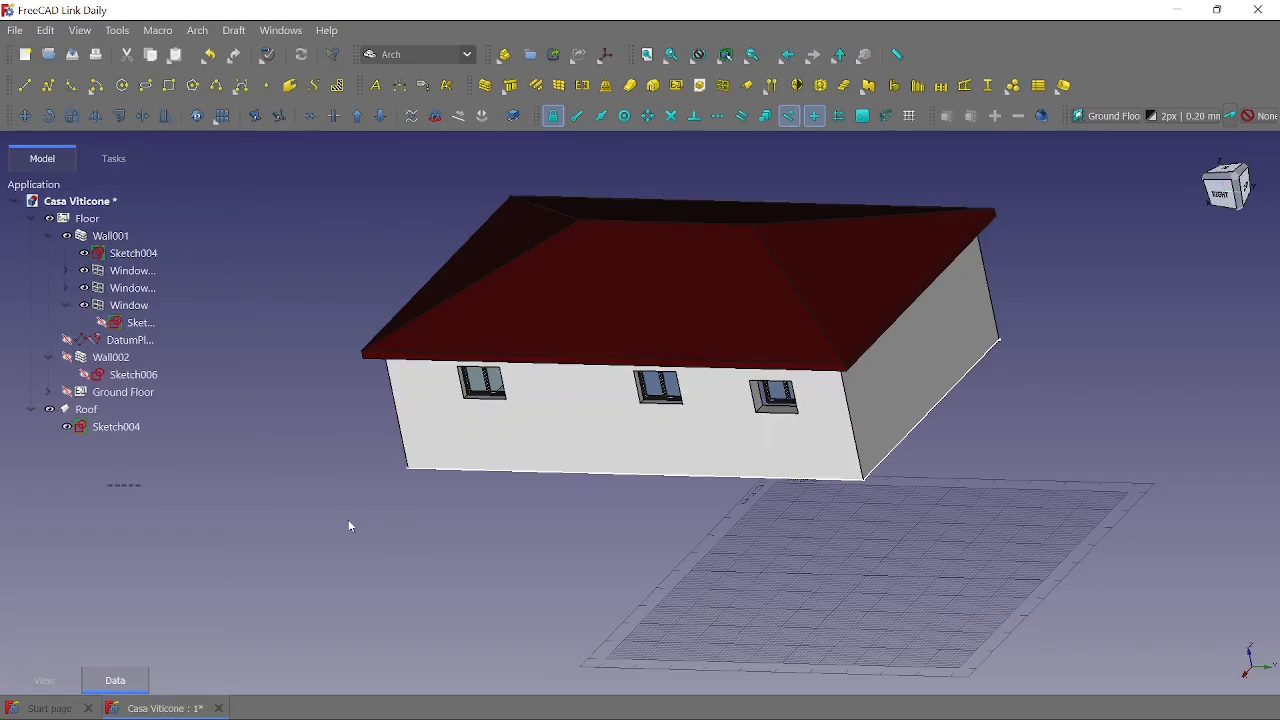
- Show the Ground Floor and the datum plane together with the upper floor and roof
middle_click_drag(234, 460, 355, 450)
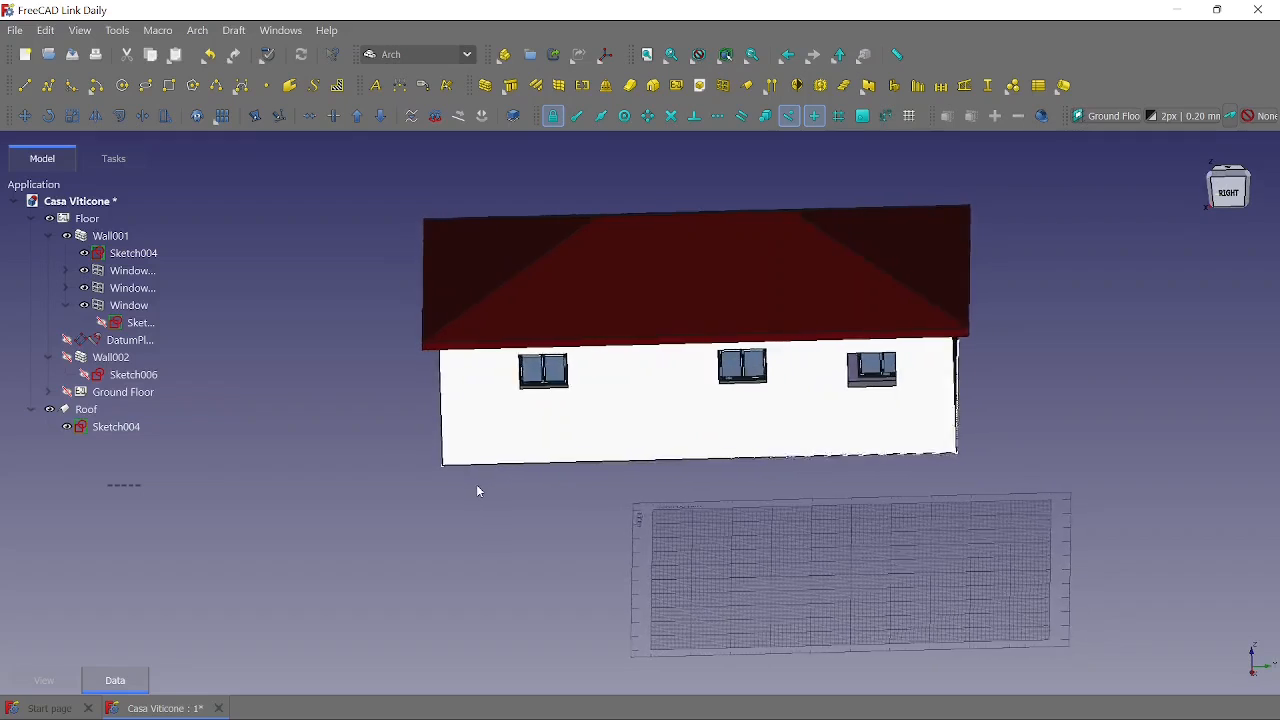
left_click(67, 393)
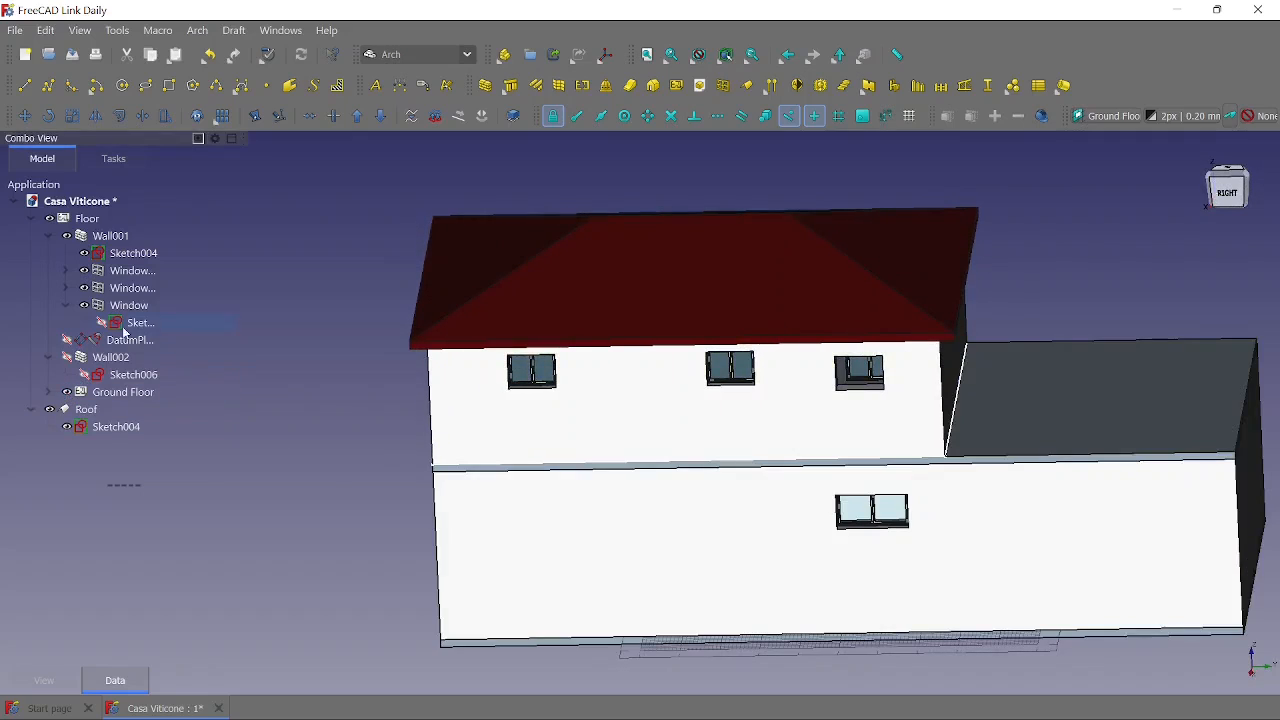
left_click(70, 342)
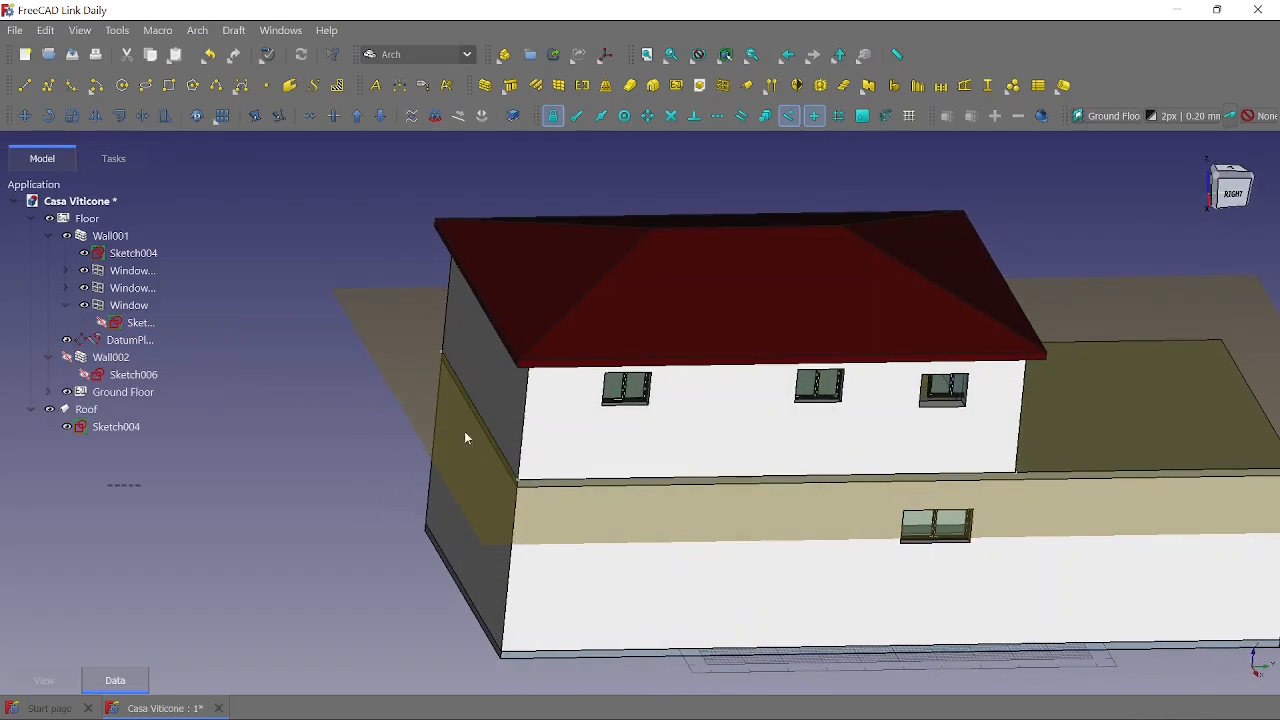
- Recompute Wall001 so its opening follows the repositioned upper-floor window
right_click(686, 442)
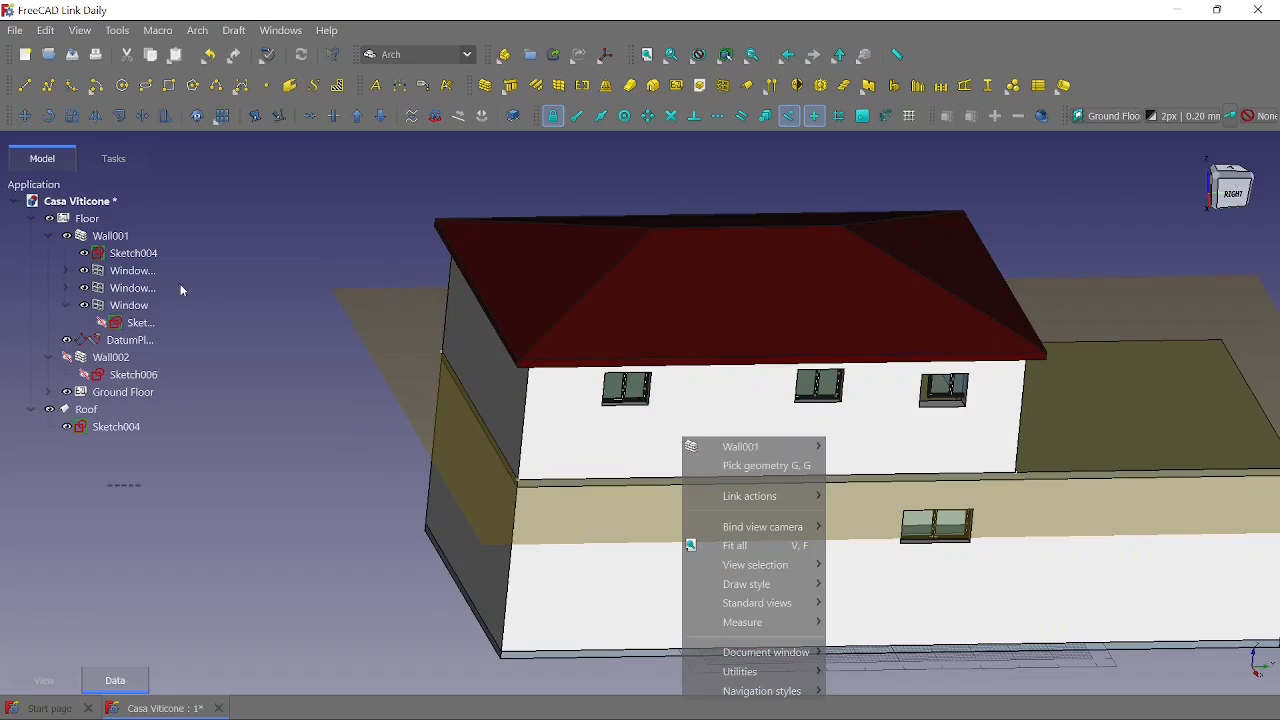
left_click(117, 237)
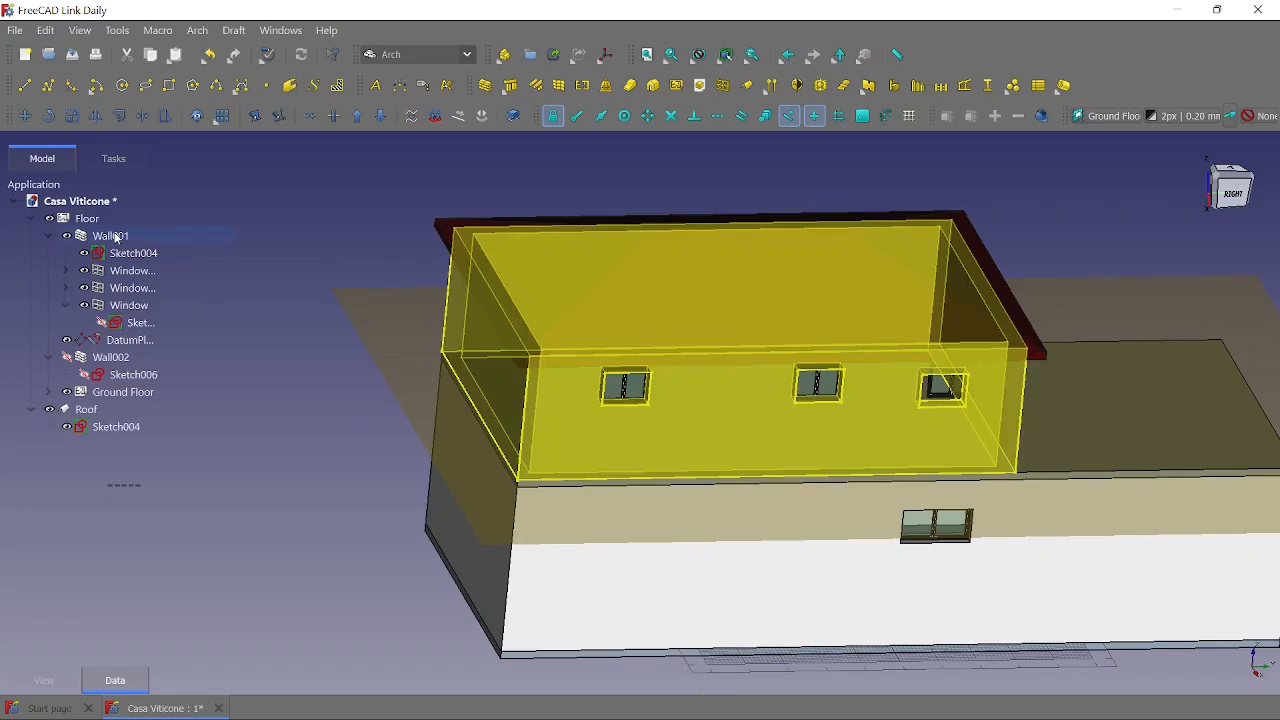
left_click(117, 237)
right_click(117, 237)
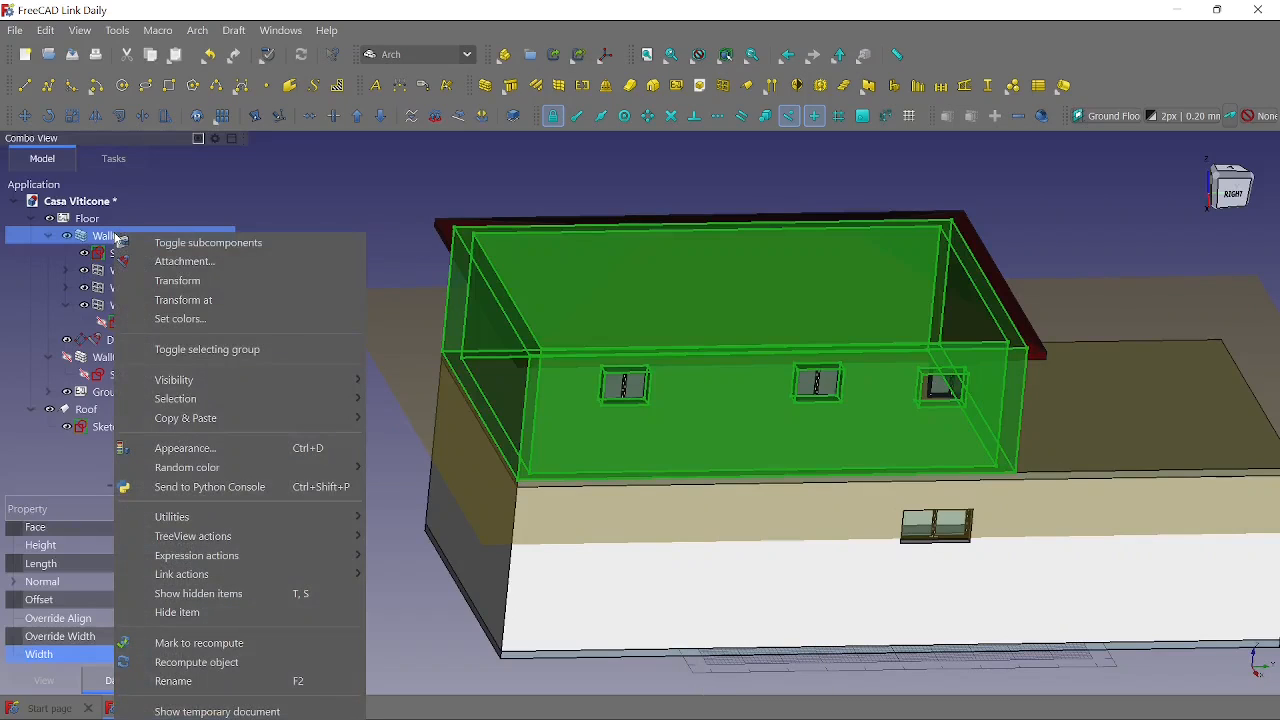
left_click(199, 664)
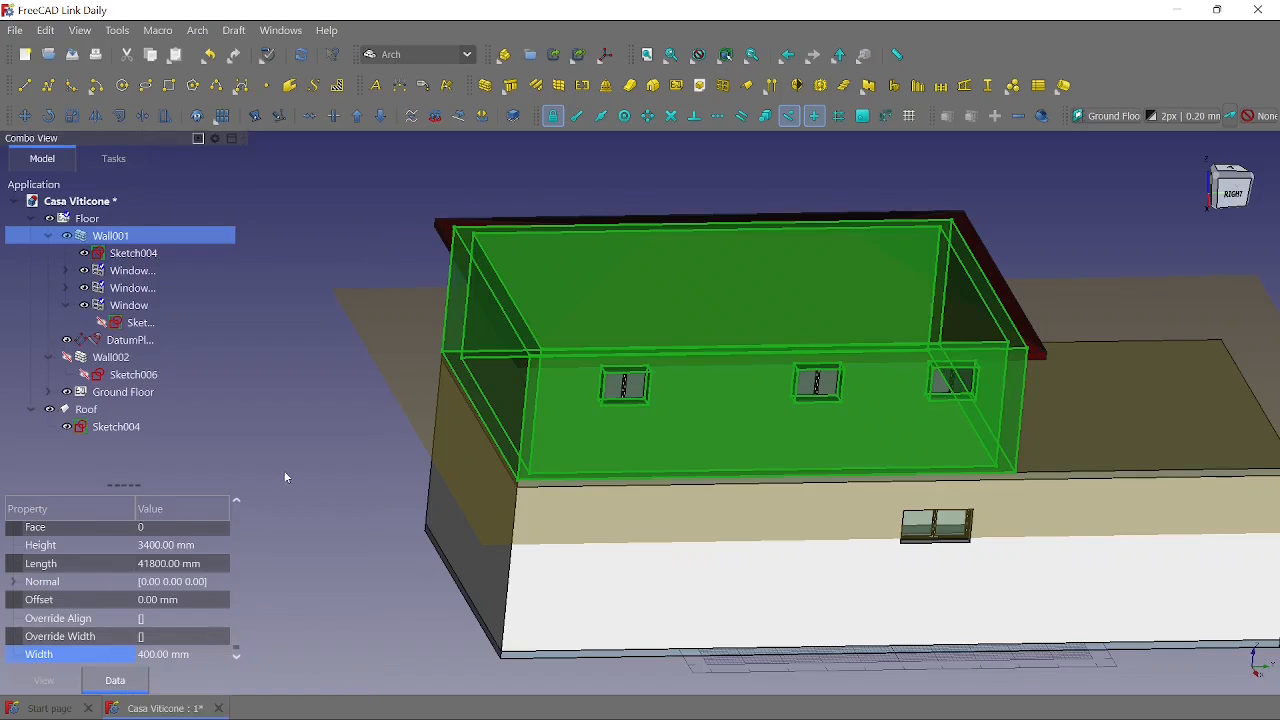
left_click(352, 470)
middle_click_drag(351, 470, 241, 416)
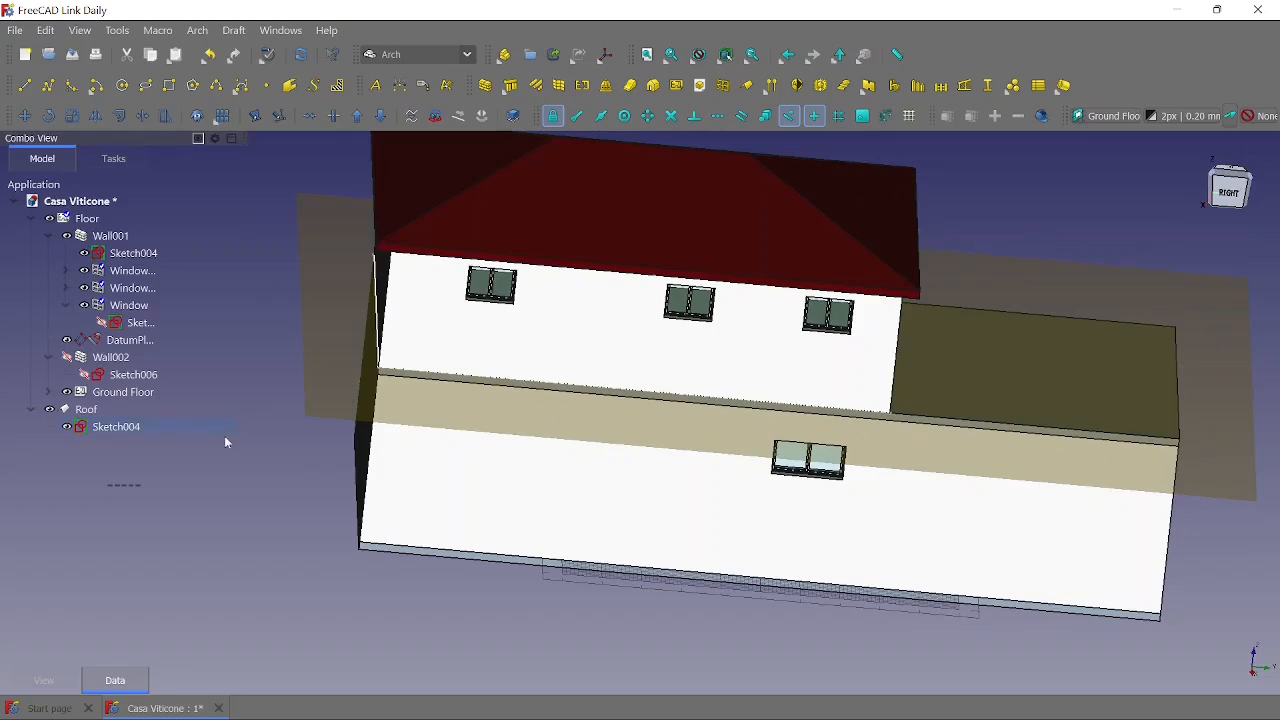
- Check the house from different angles and hide the datum plane between the floors
scroll(830, 592, "down", 3)
middle_click_drag(973, 650, 871, 629)
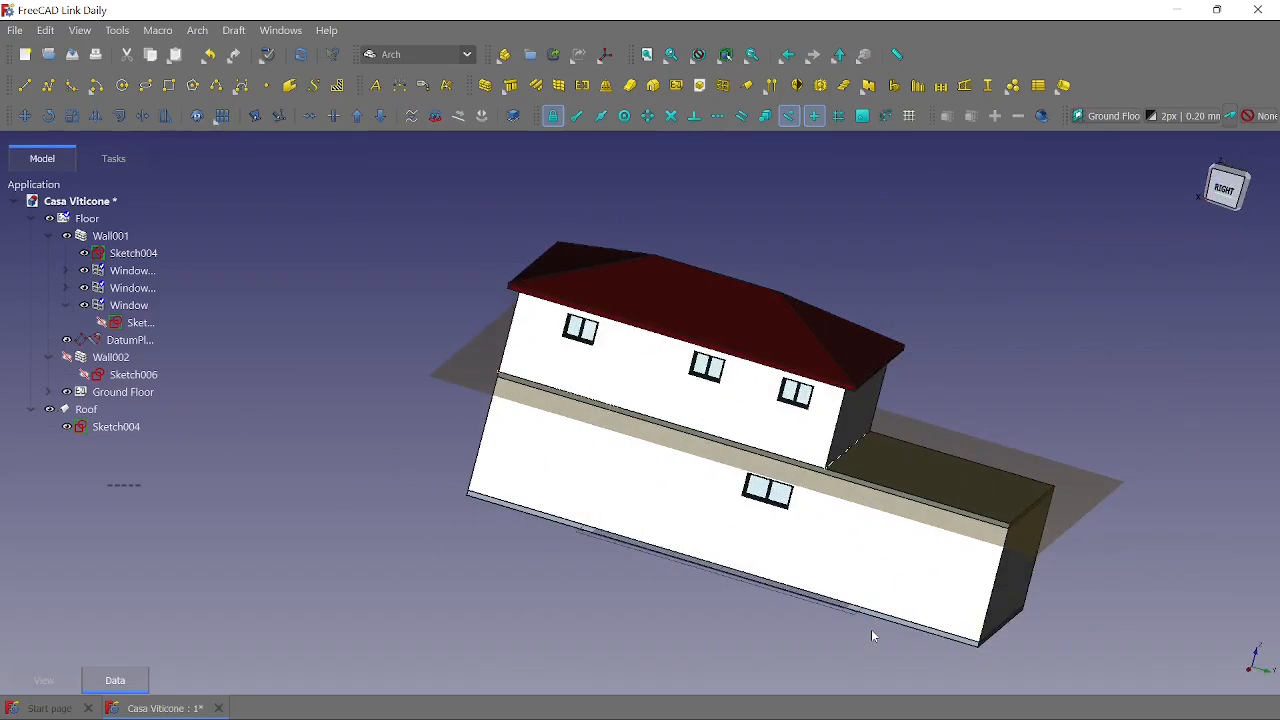
middle_click_drag(317, 409, 238, 437)
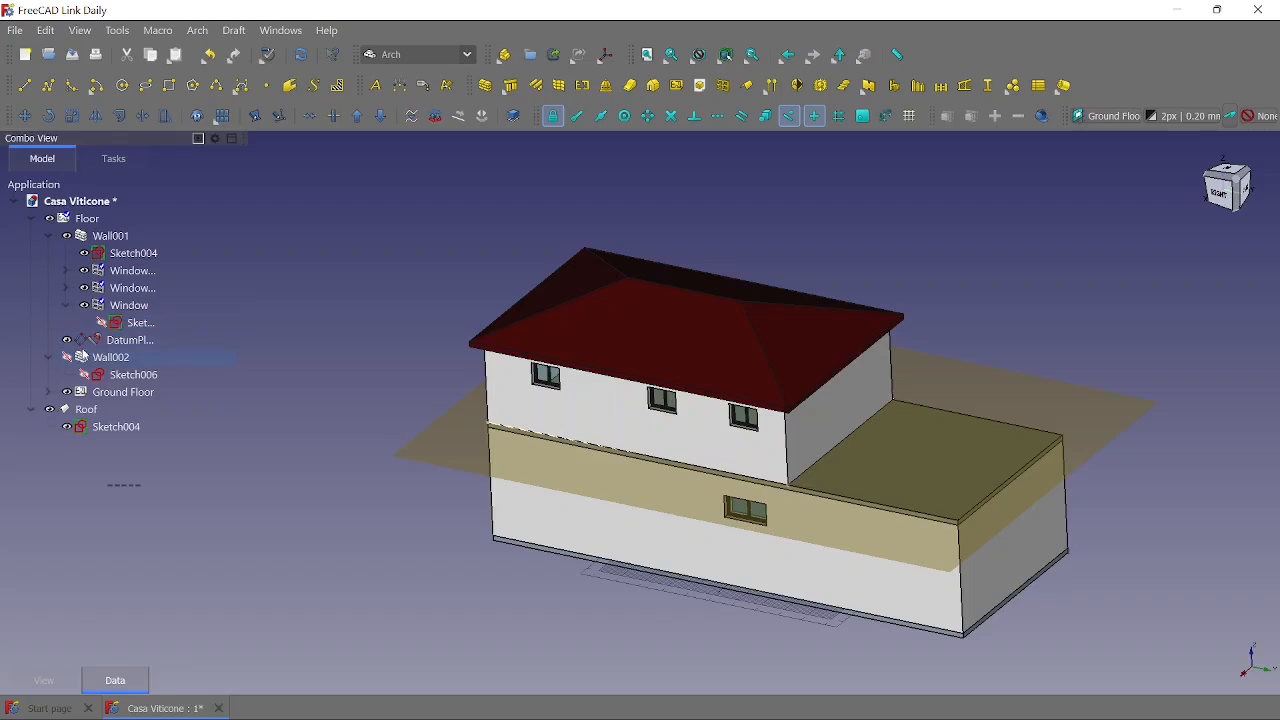
left_click(67, 342)
- Set the width of Wall001's base sketch, Sketch004, to 10,000 mm and finish editing the sketch
middle_click_drag(247, 418, 416, 457)
double_click(145, 256)
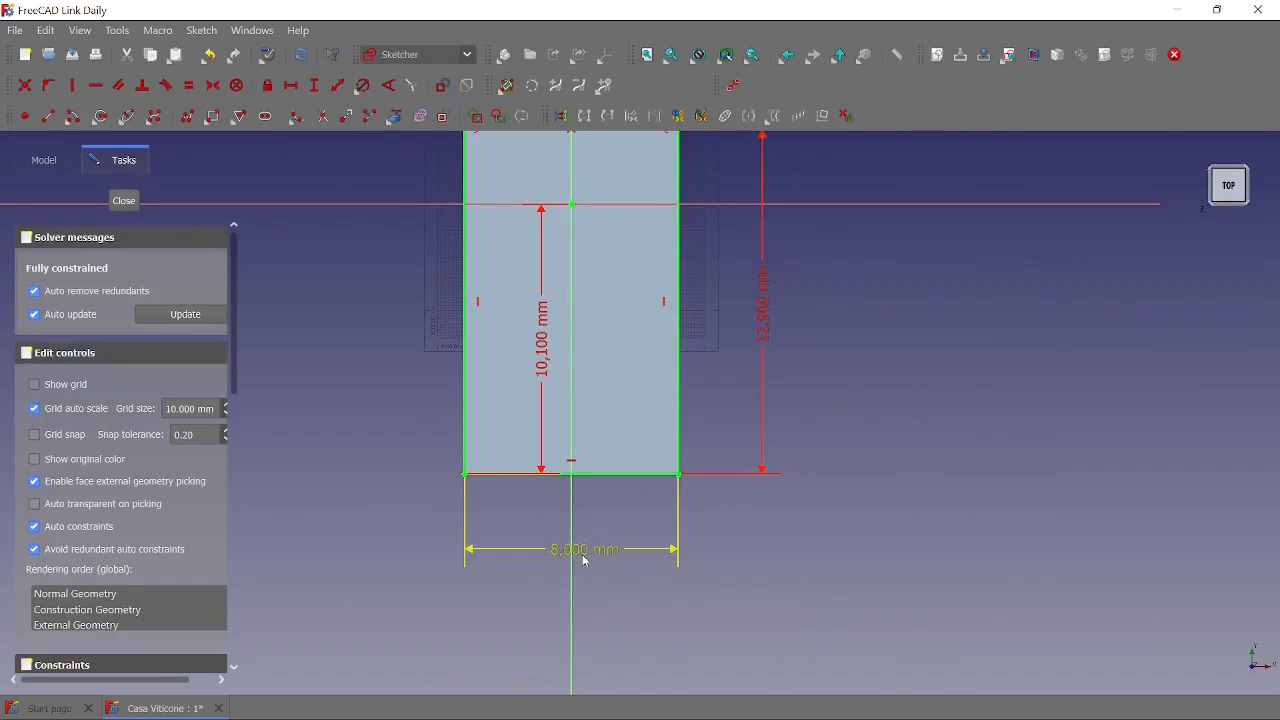
double_click(587, 556)
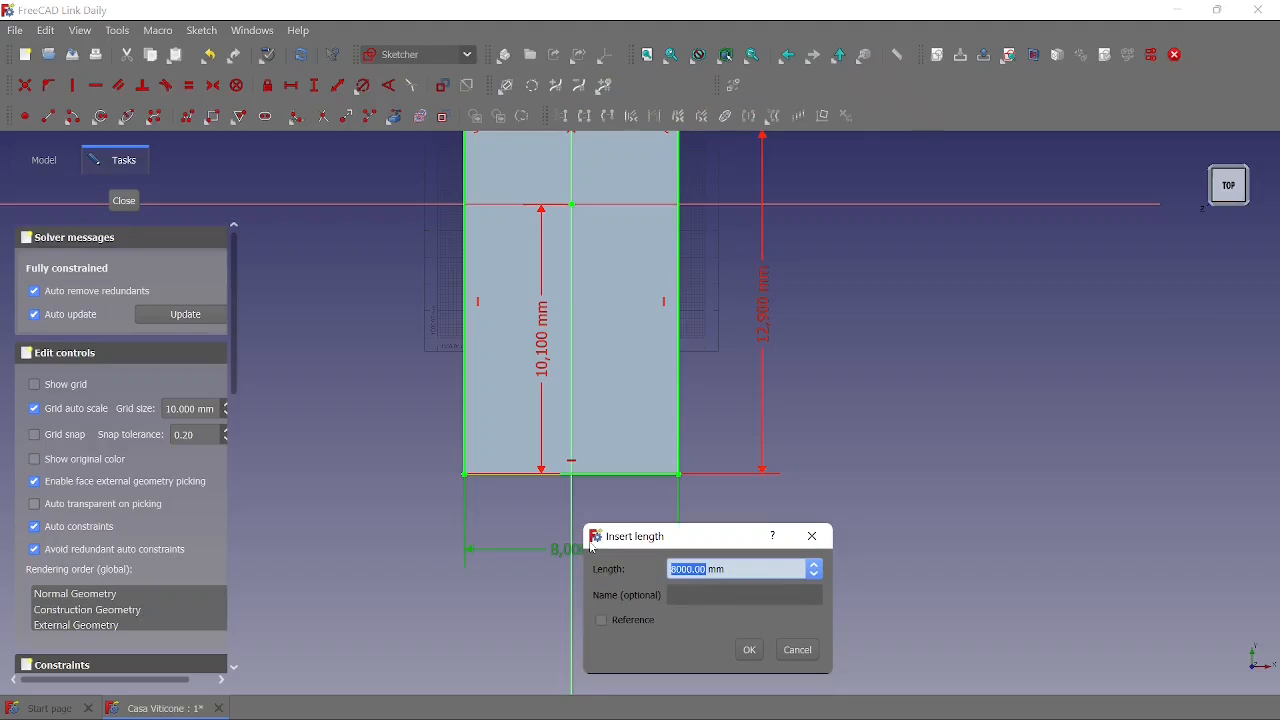
type("10,000")
left_click(750, 651)
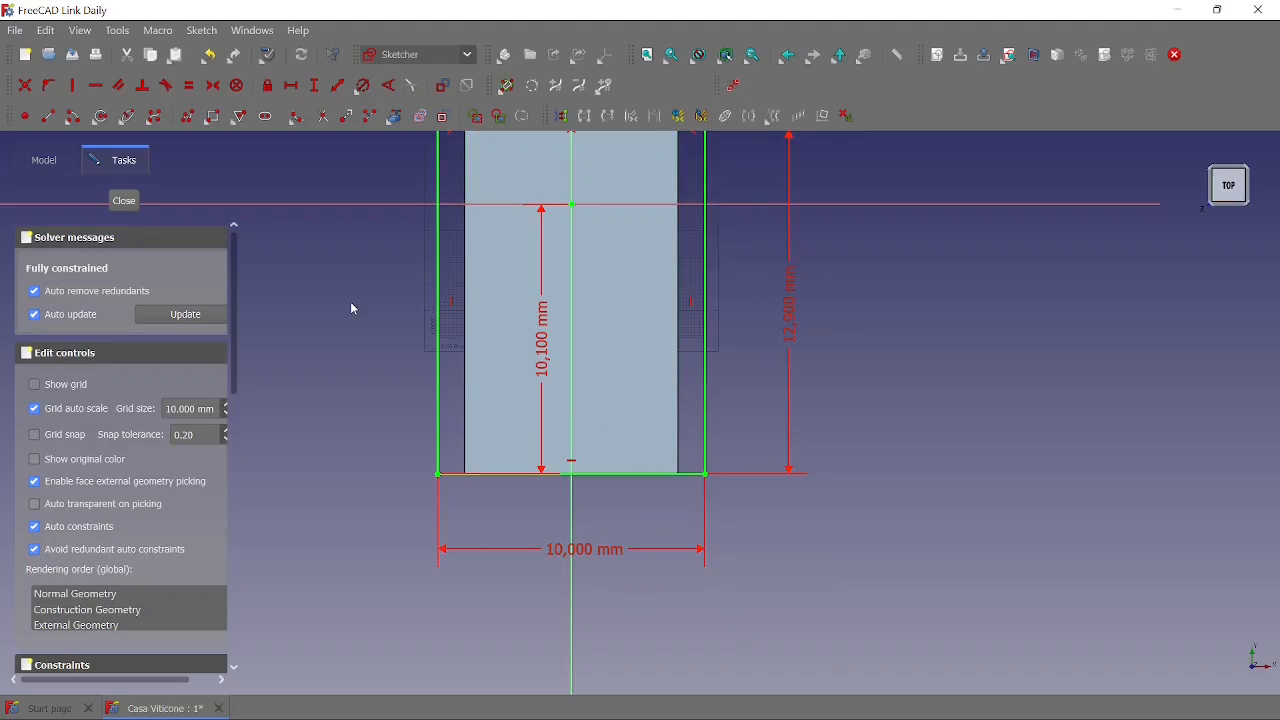
left_click(120, 202)
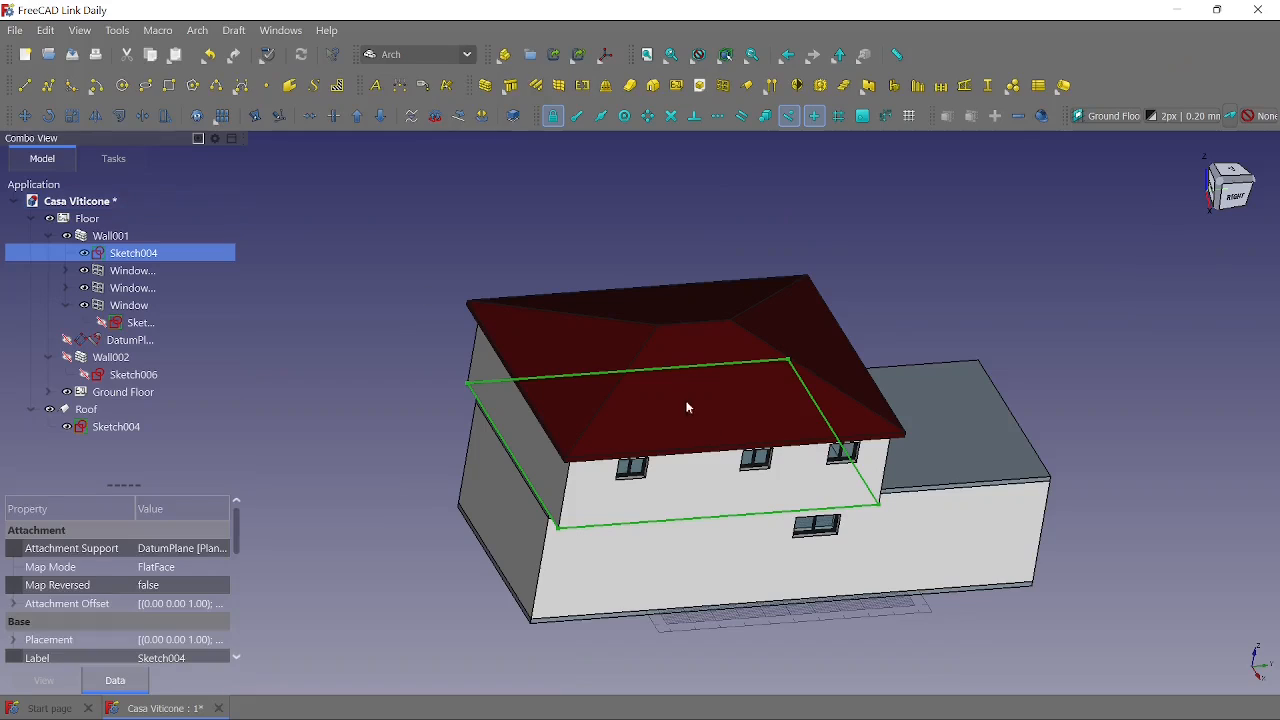
- Examine from several angles how the upper-floor walls, windows and roof follow the widened base sketch
middle_click_drag(947, 596, 766, 532)
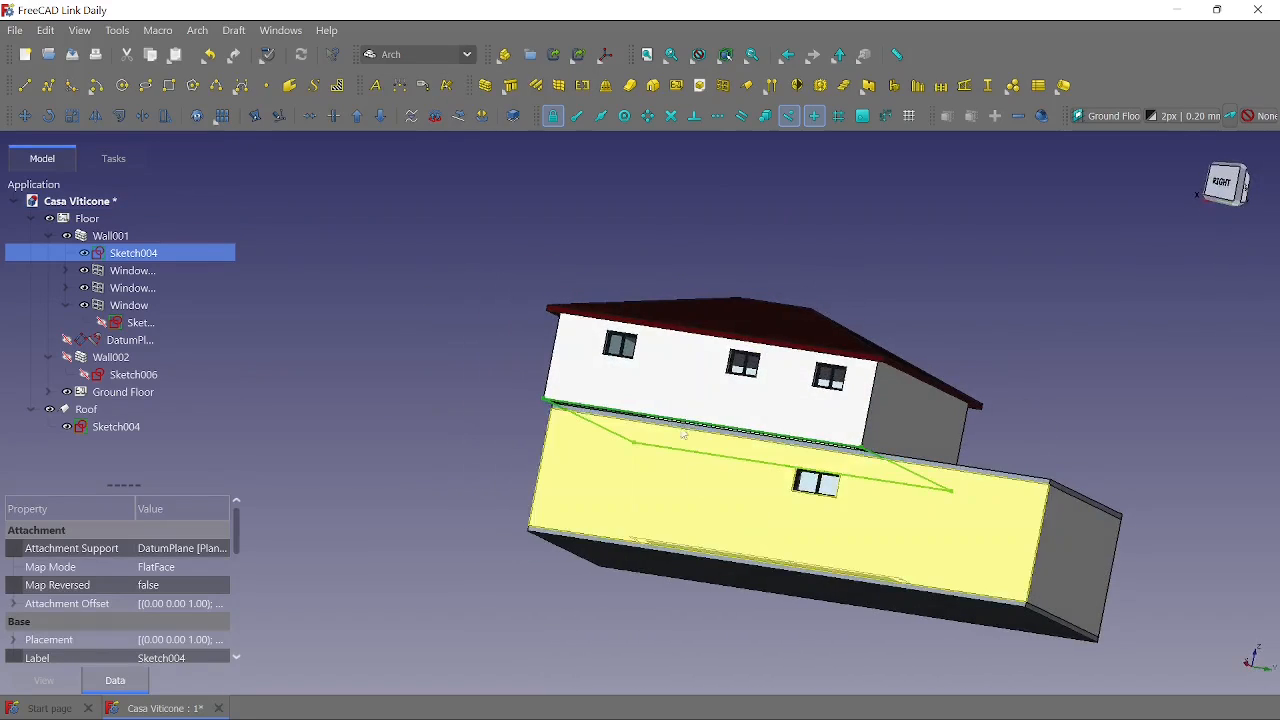
middle_click_drag(690, 400, 547, 455)
scroll(888, 449, "up", 2)
middle_click_drag(950, 473, 880, 395)
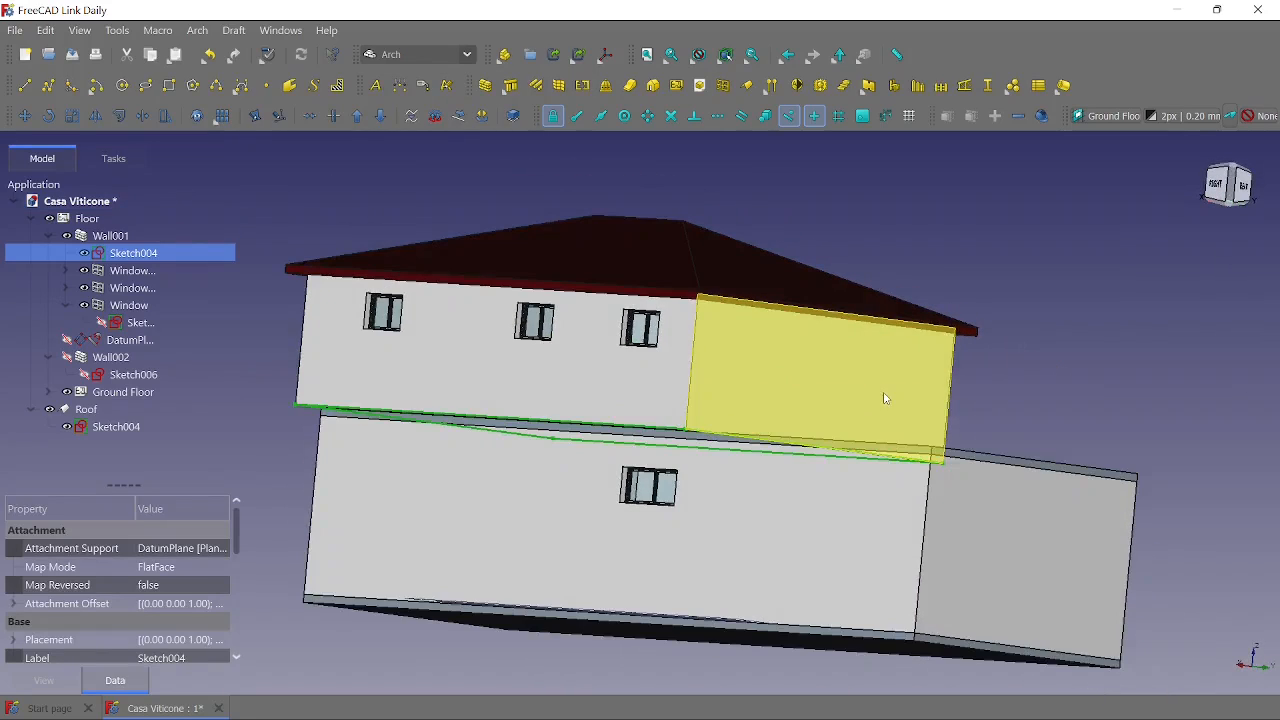
scroll(1023, 393, "down", 2)
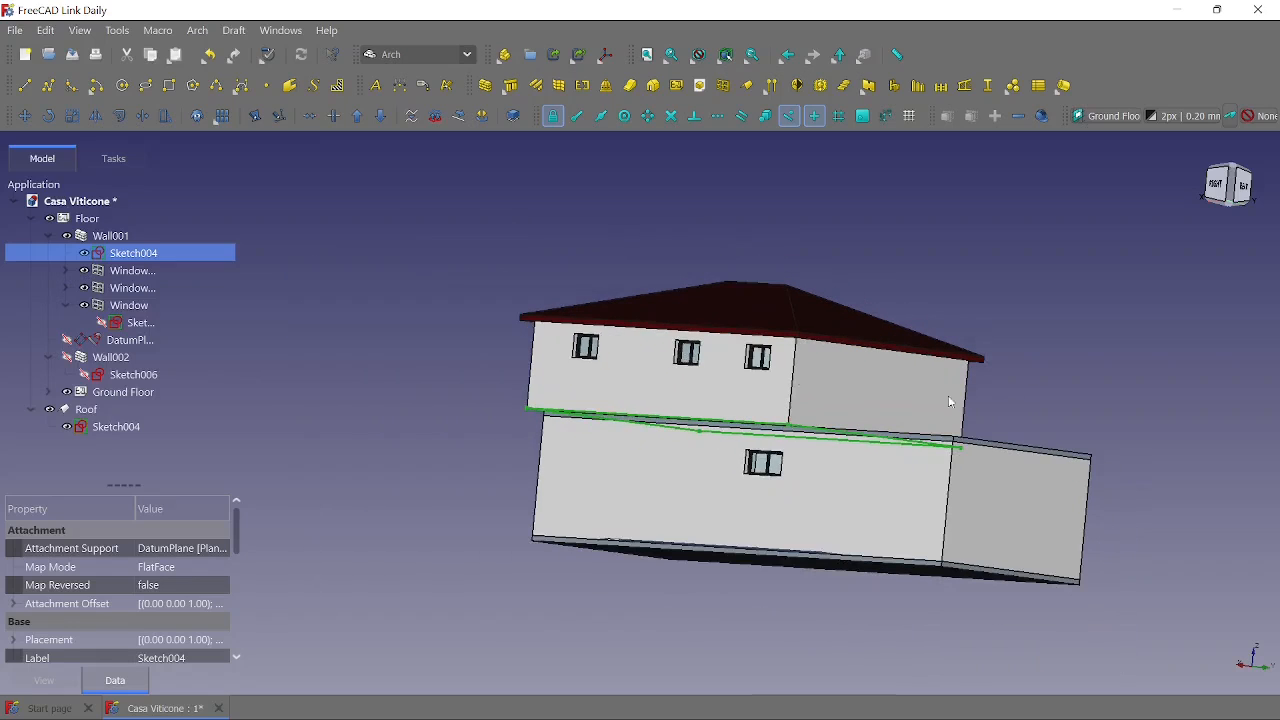
middle_click_drag(392, 347, 530, 420)
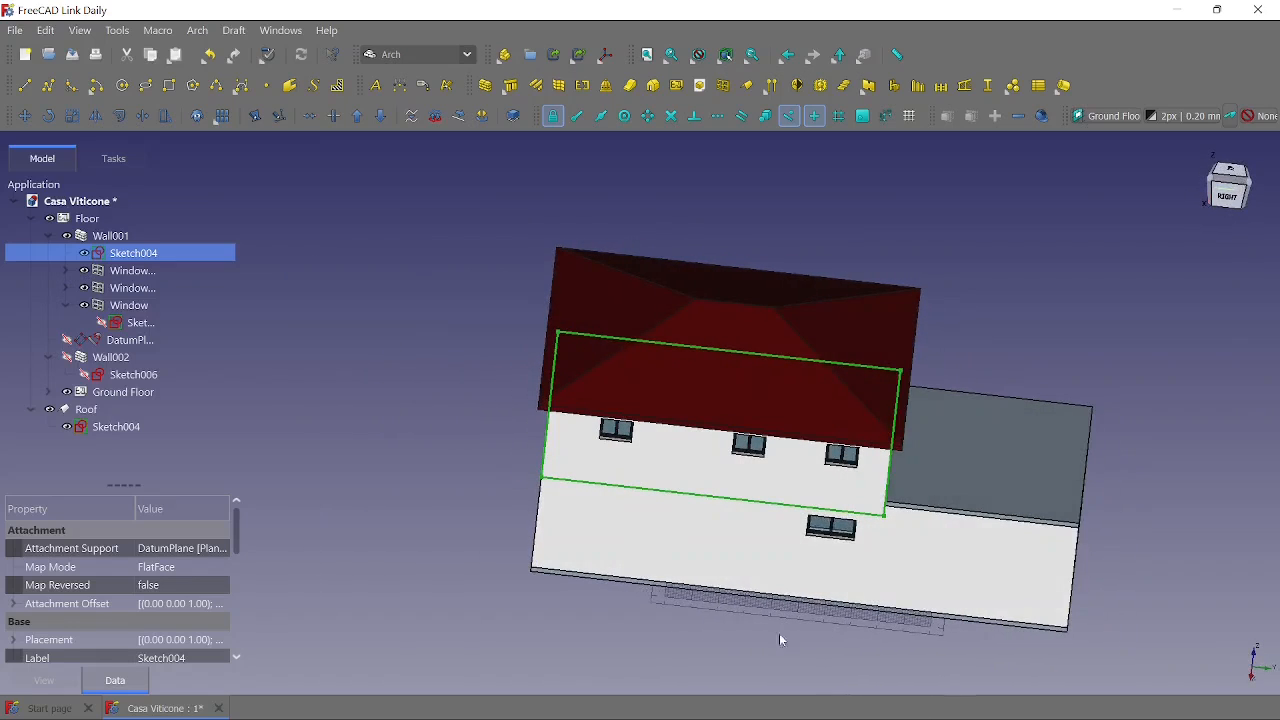
middle_click_drag(808, 630, 968, 606)
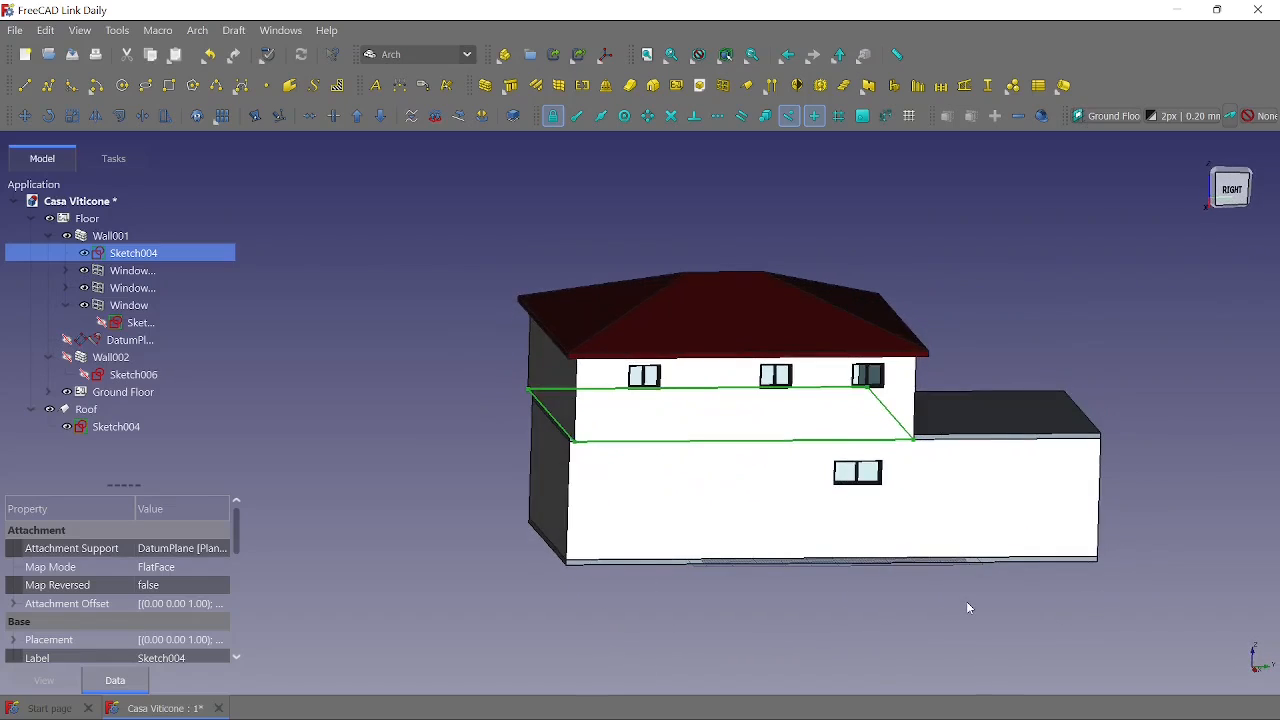
- Set the width of Wall001's base sketch to 16,000 mm and finish editing the sketch
double_click(130, 256)
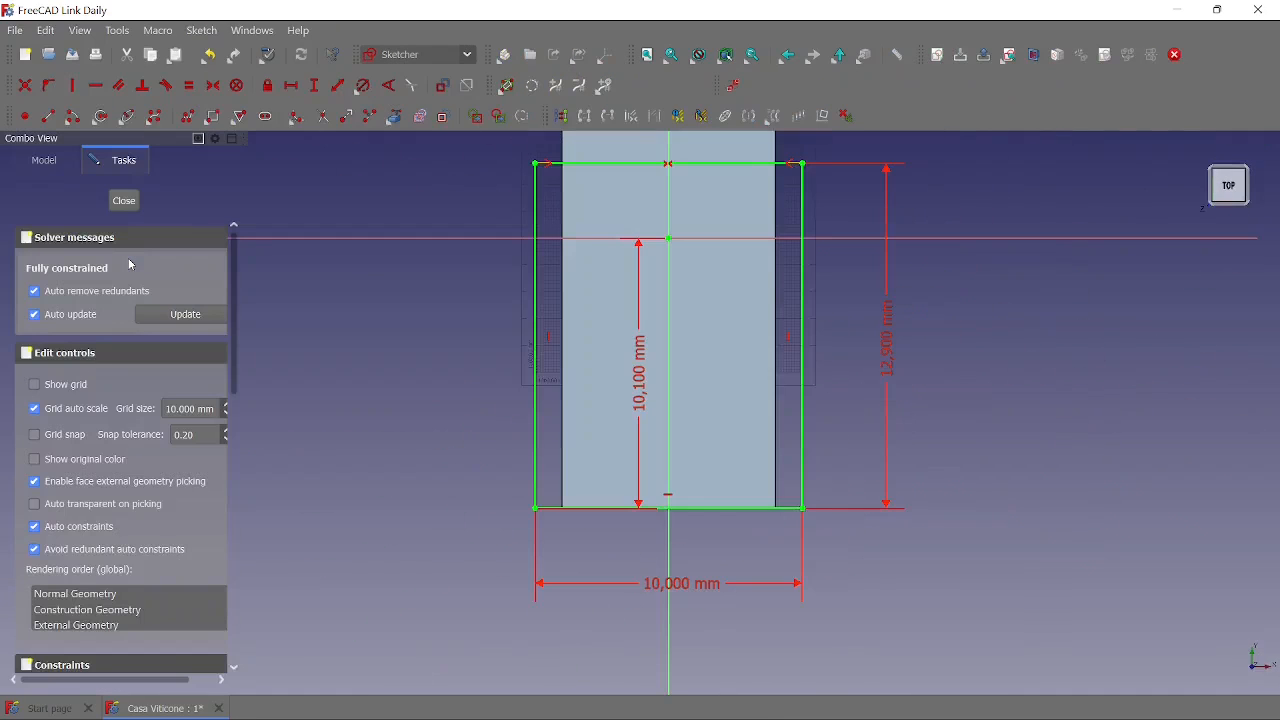
double_click(682, 582)
type("1")
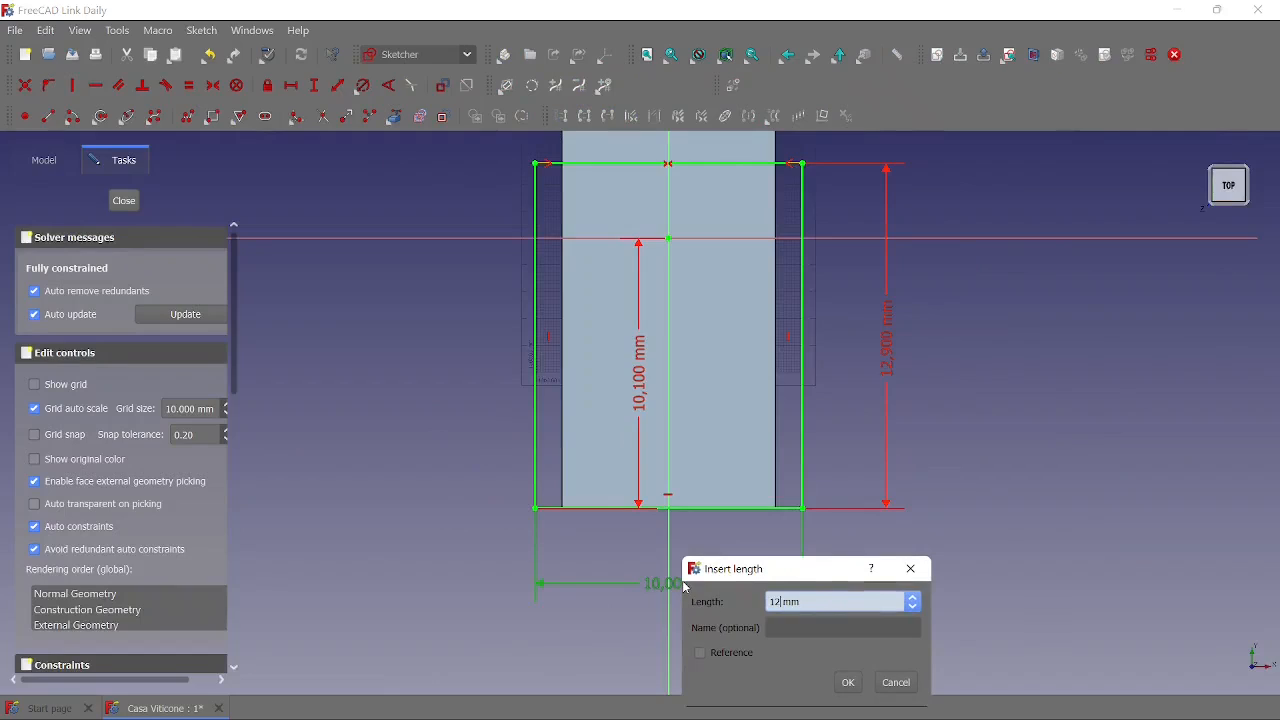
key("BackSpace")
left_click(848, 682)
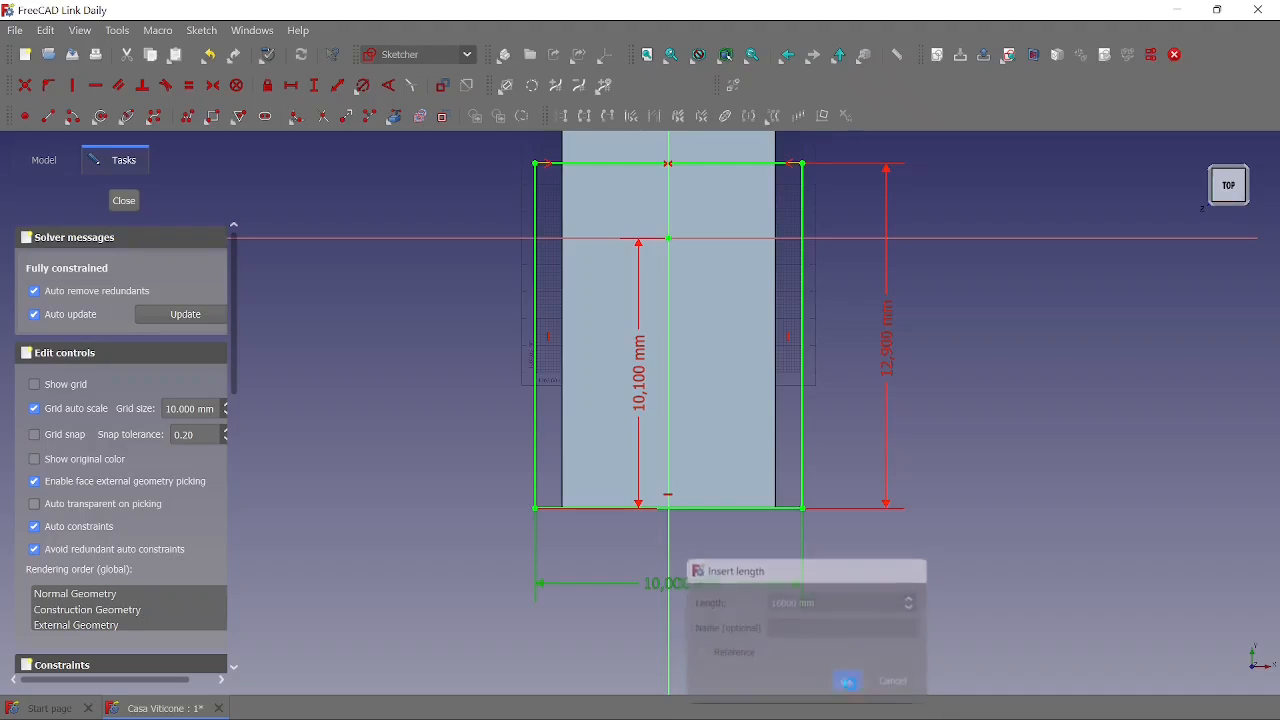
left_click(127, 204)
- Recompute the widened Wall001 and examine its windows and roof from several angles
mouse_move(468, 538)
middle_mouse_down()
mouse_move(455, 533)
mouse_move(523, 534)
mouse_move(504, 530)
middle_mouse_up()
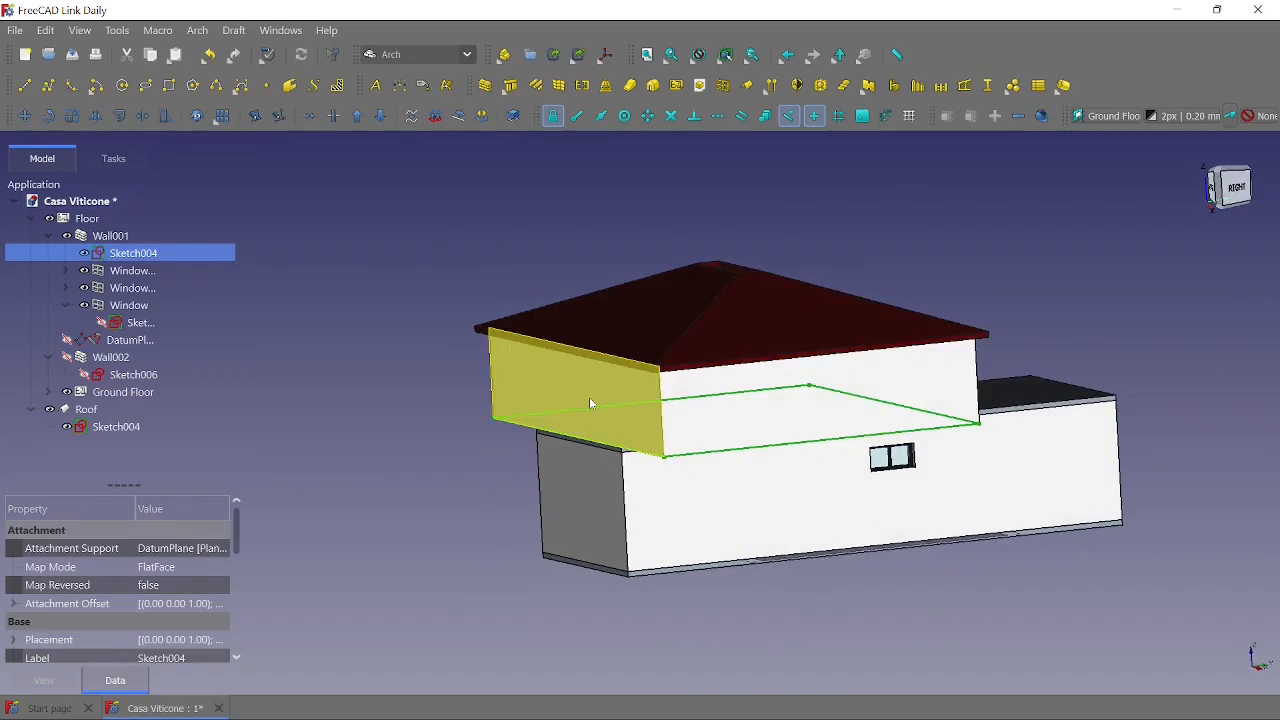
left_click(113, 239)
right_click(108, 239)
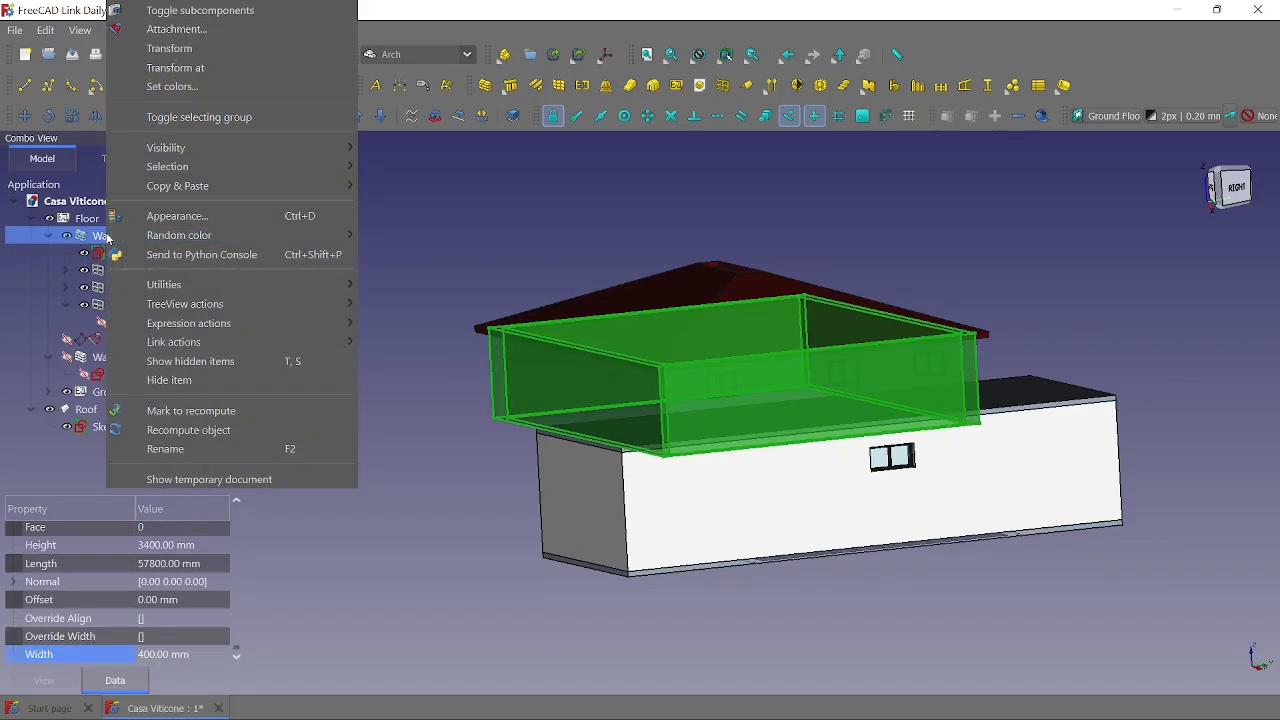
left_click(198, 431)
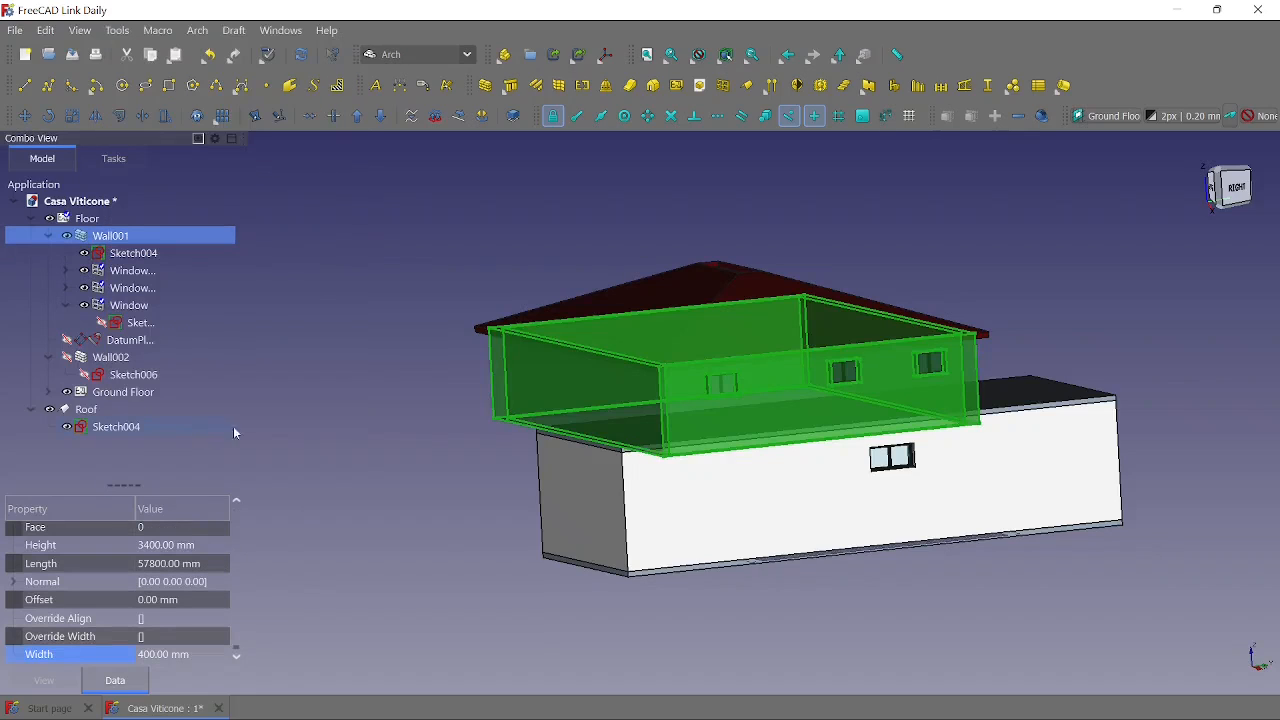
left_click(572, 575)
middle_click_drag(572, 575, 425, 600)
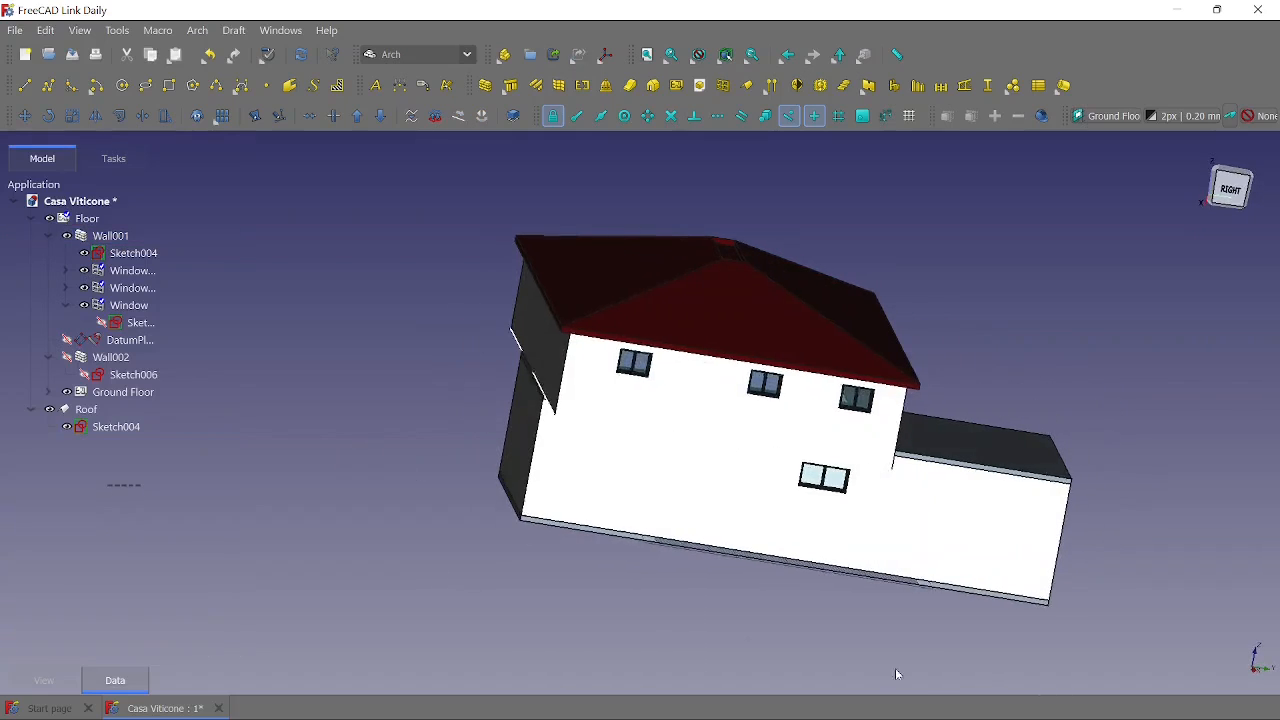
middle_click_drag(929, 661, 955, 421)
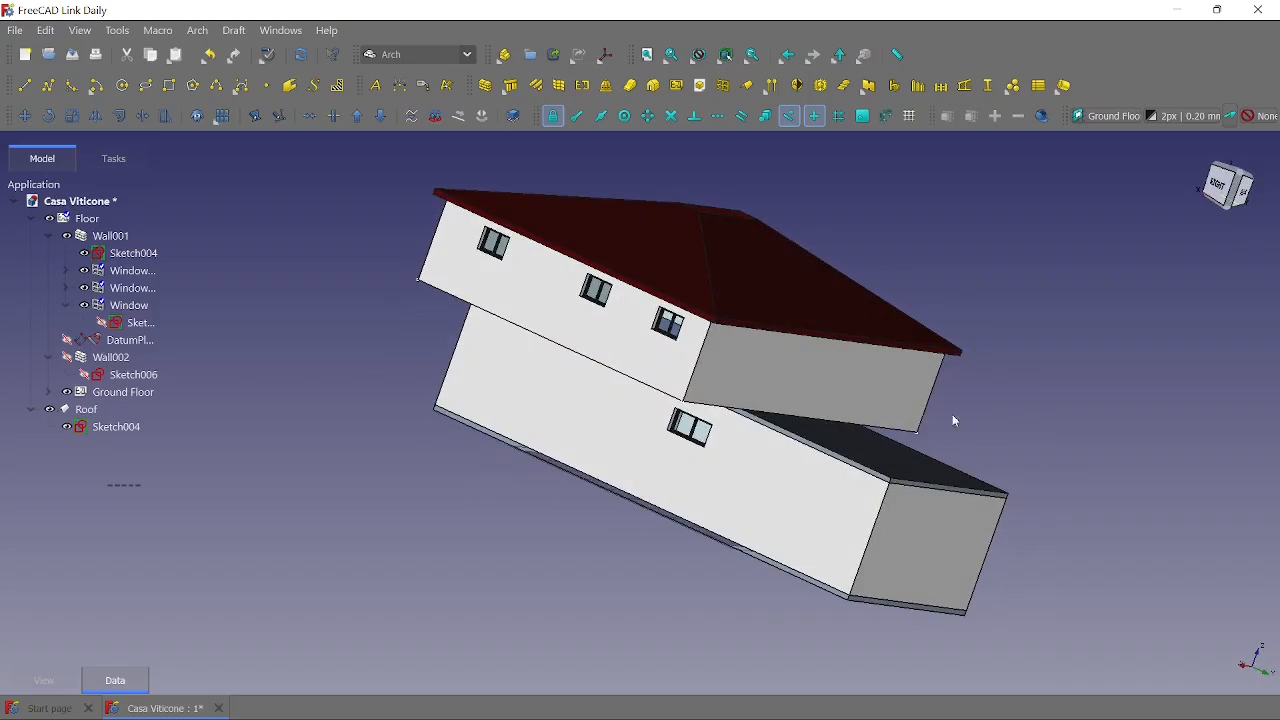
middle_click_drag(376, 344, 314, 380)
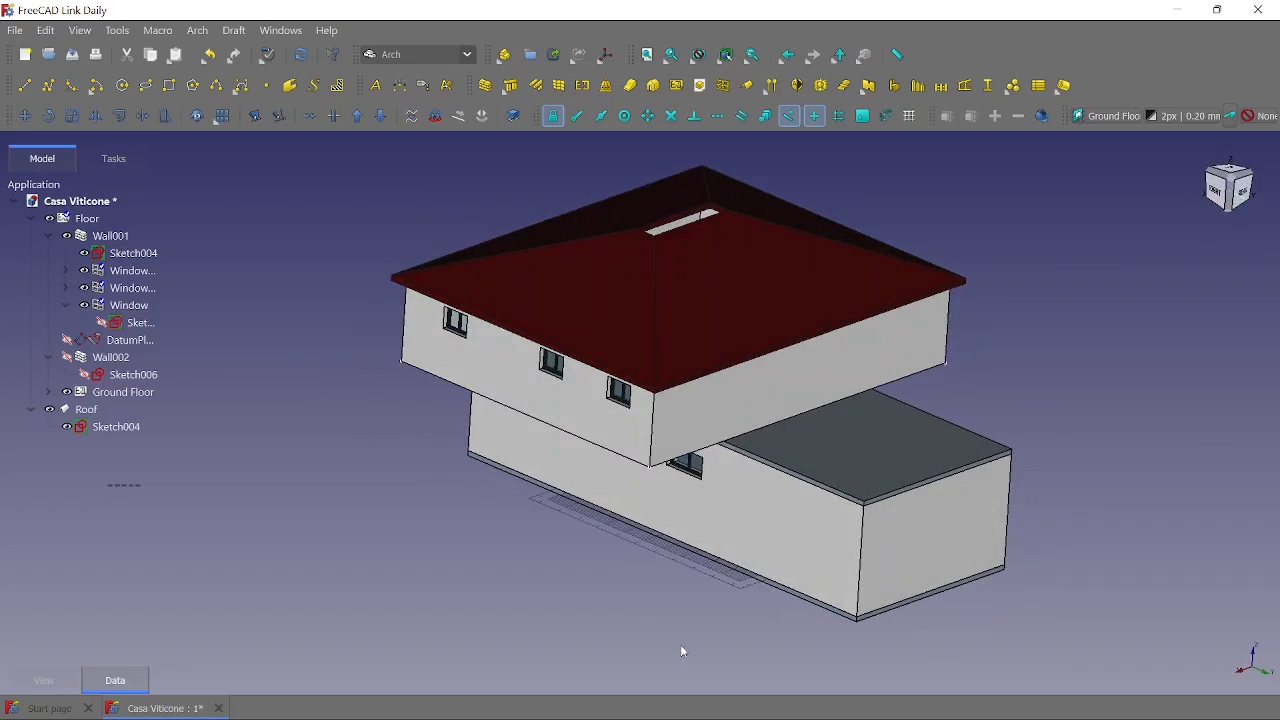
middle_click_drag(680, 651, 1045, 614)
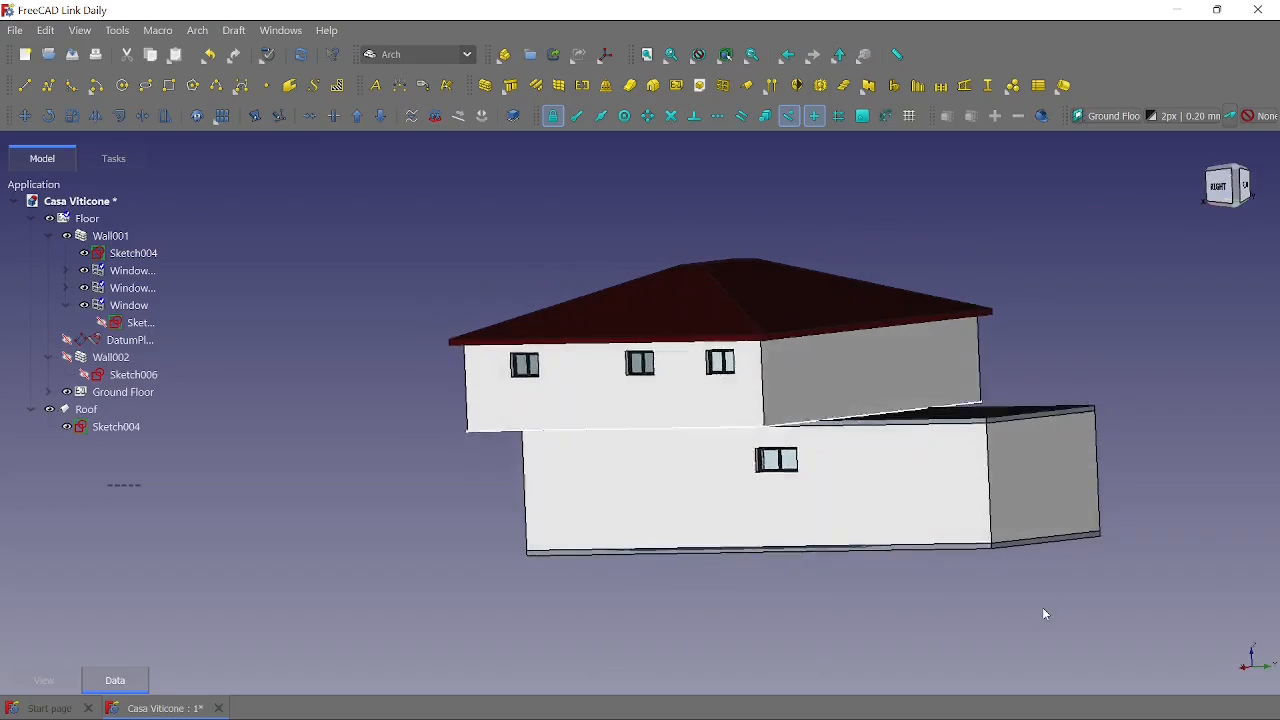
- Set the width of Wall001's base sketch back to 8,000 mm and finish editing the sketch
double_click(130, 258)
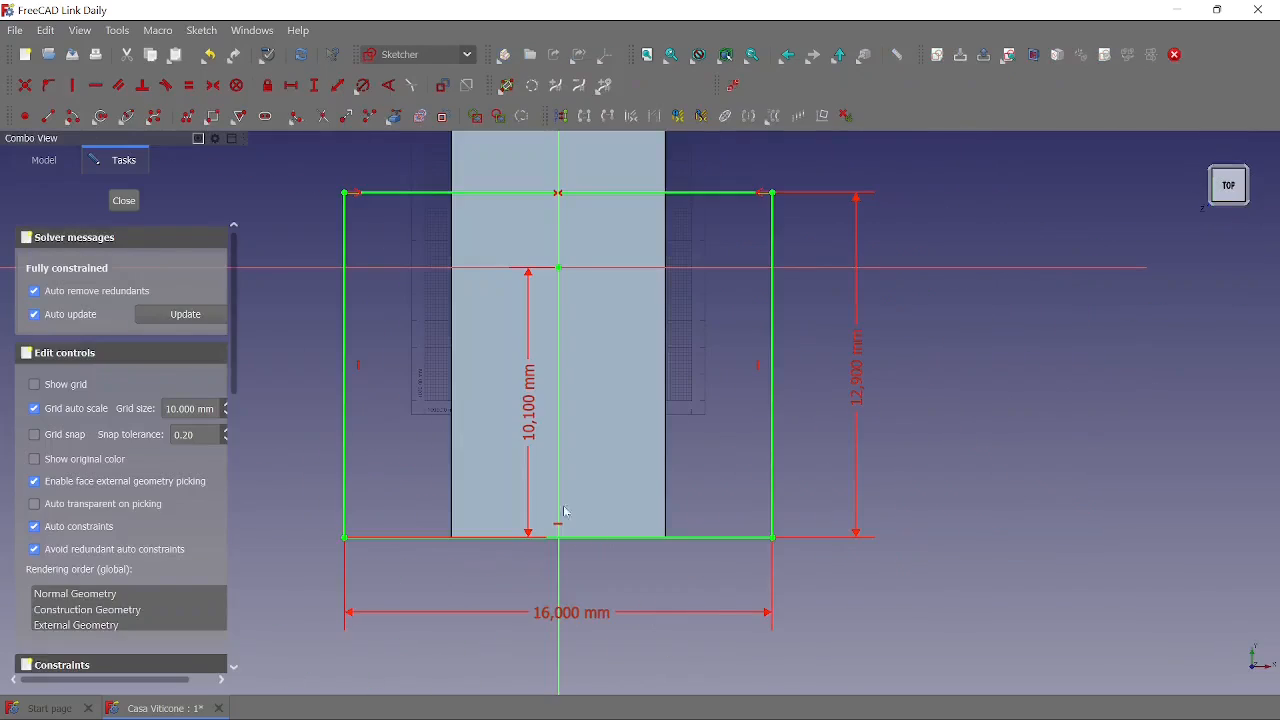
double_click(553, 619)
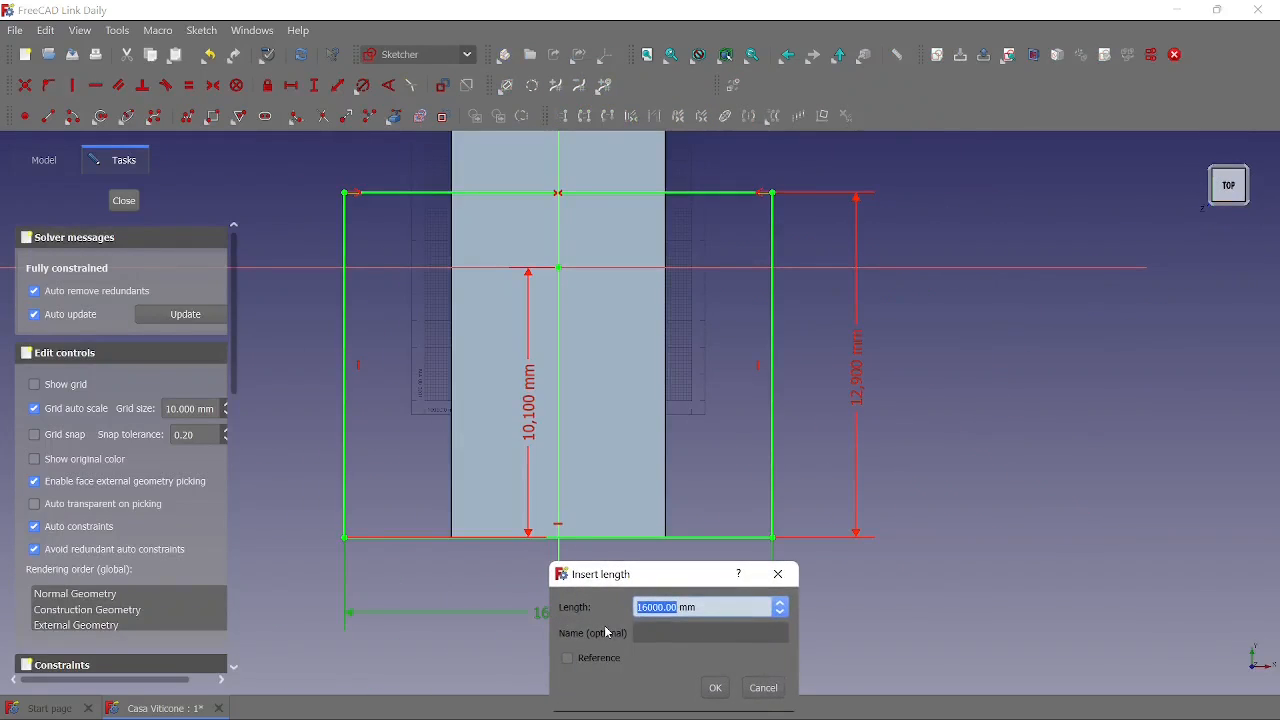
type("8")
left_click(717, 687)
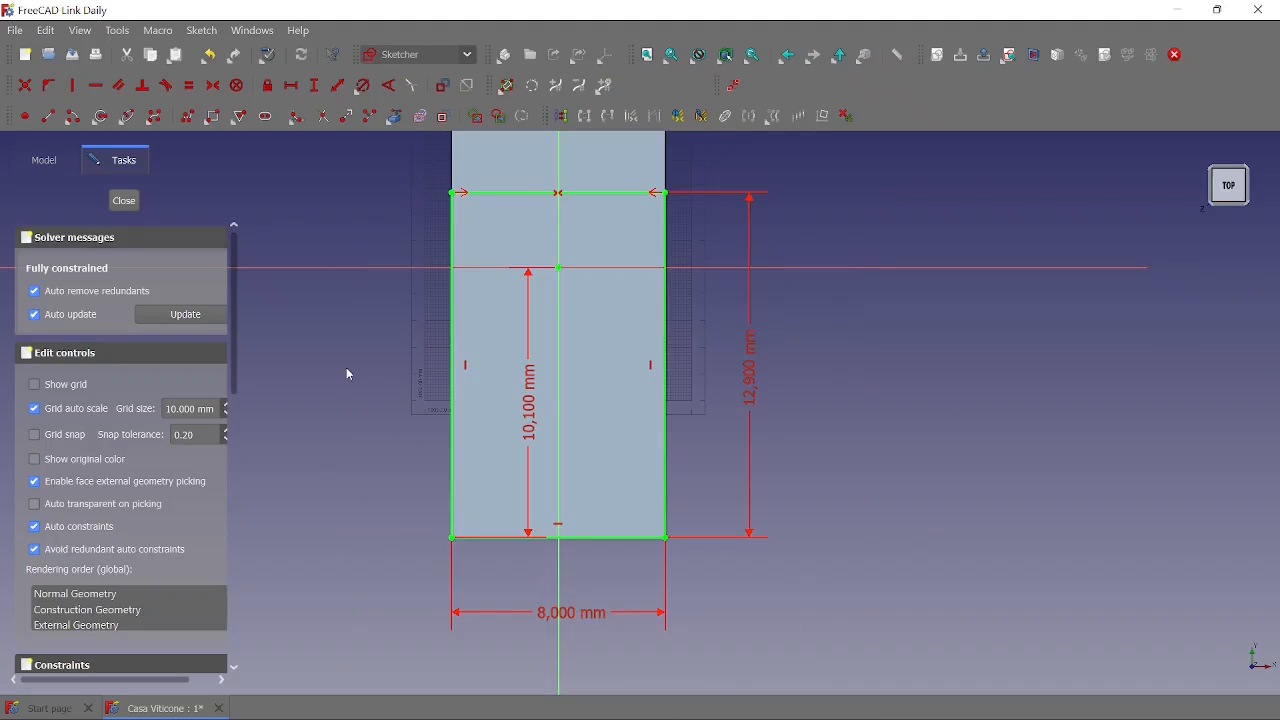
left_click(124, 201)
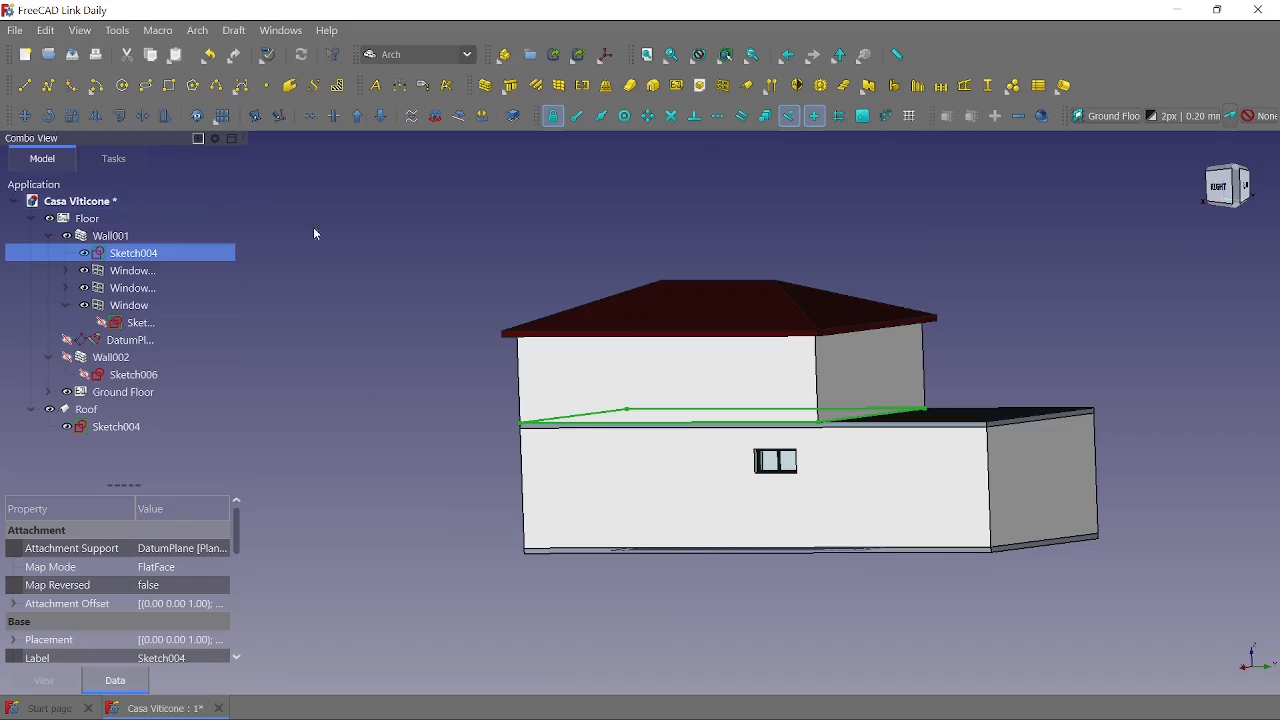
- Recompute Wall001 at its restored width and check the three upper-floor windows in the wall
left_click(99, 237)
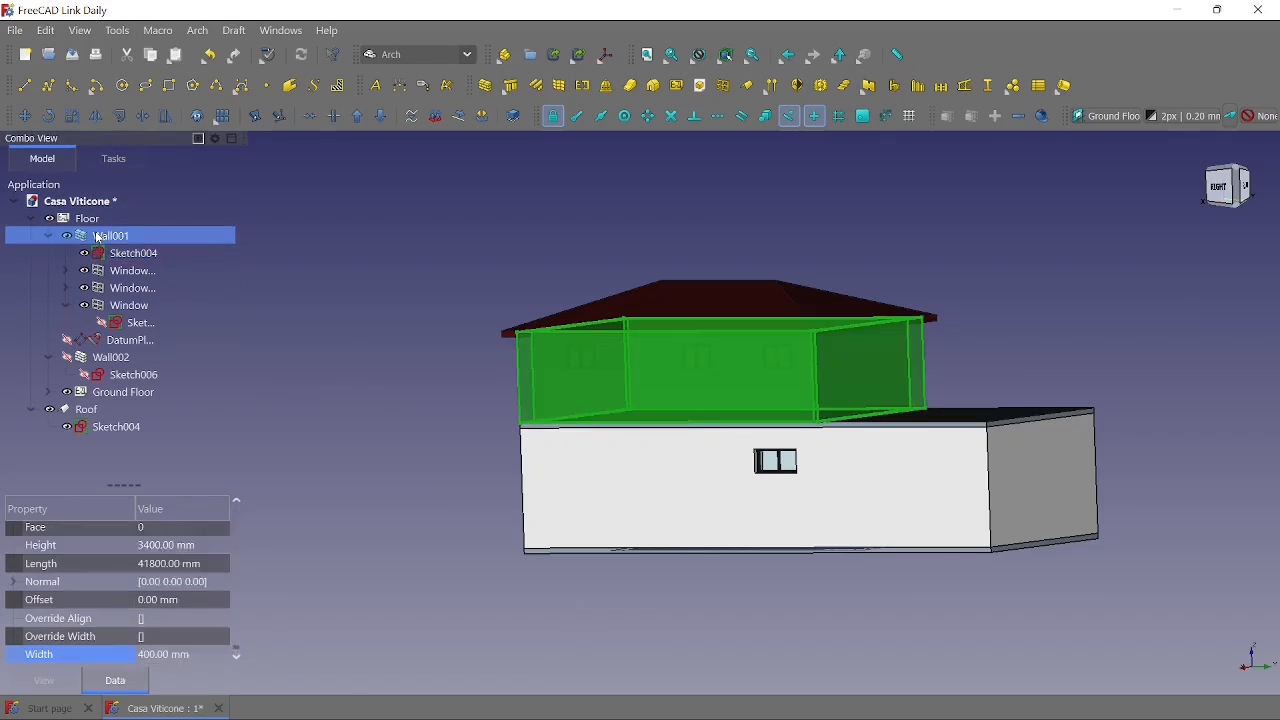
right_click(99, 237)
left_click(182, 655)
left_click(378, 511)
middle_click_drag(377, 510, 482, 487)
middle_click_drag(983, 561, 1046, 614)
middle_click_drag(551, 633, 565, 592)
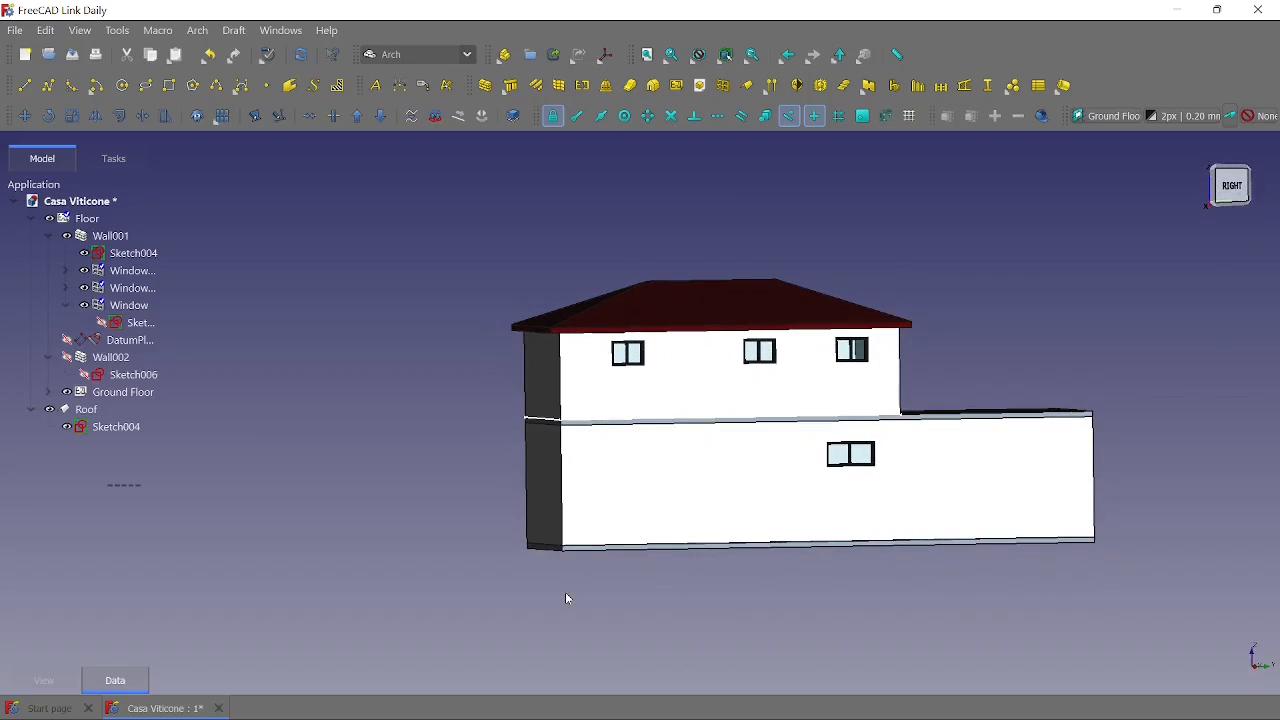
- Make the datum plane visible and examine where it lies between the ground floor and the upper floor
left_click(67, 341)
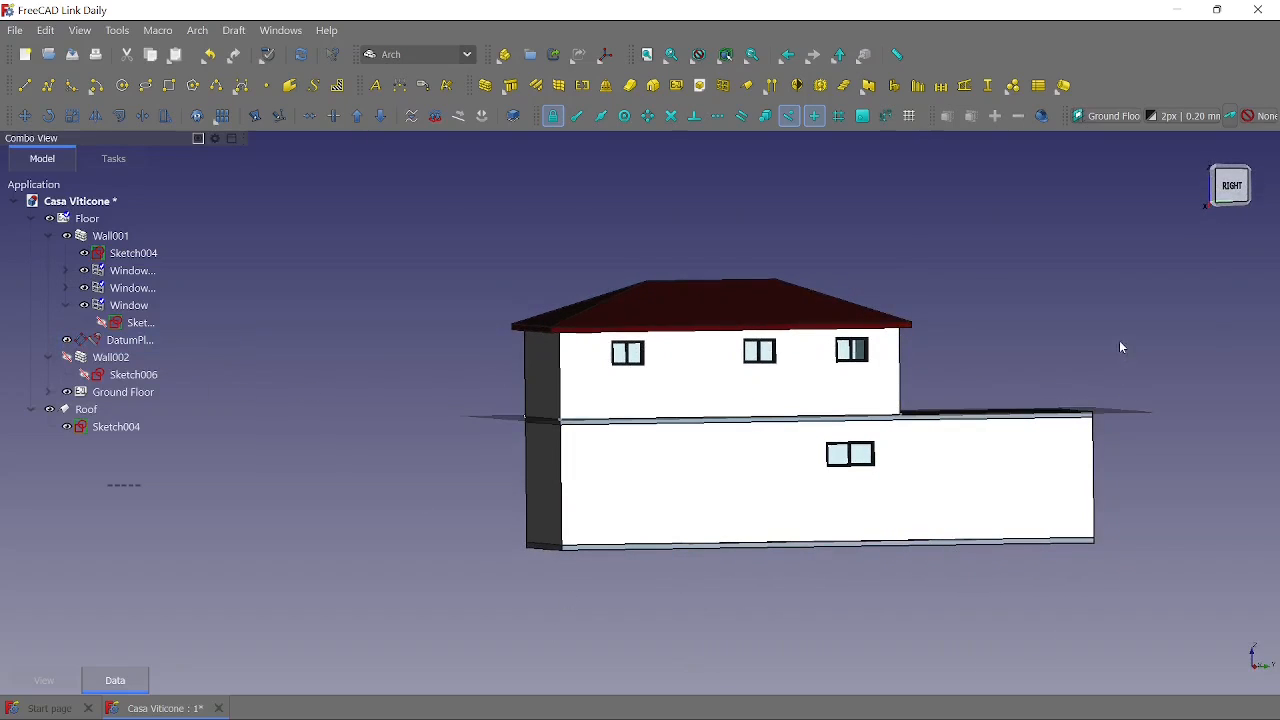
middle_click_drag(1121, 347, 1102, 381)
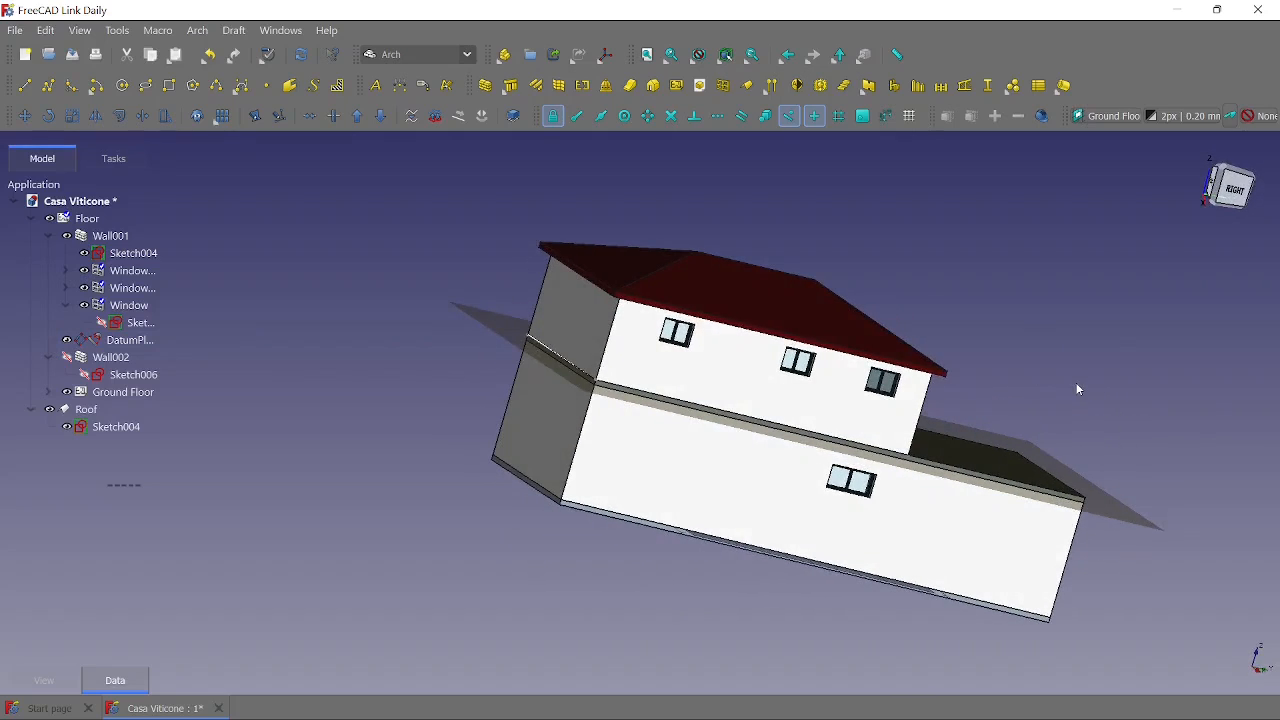
middle_click_drag(413, 244, 358, 345)
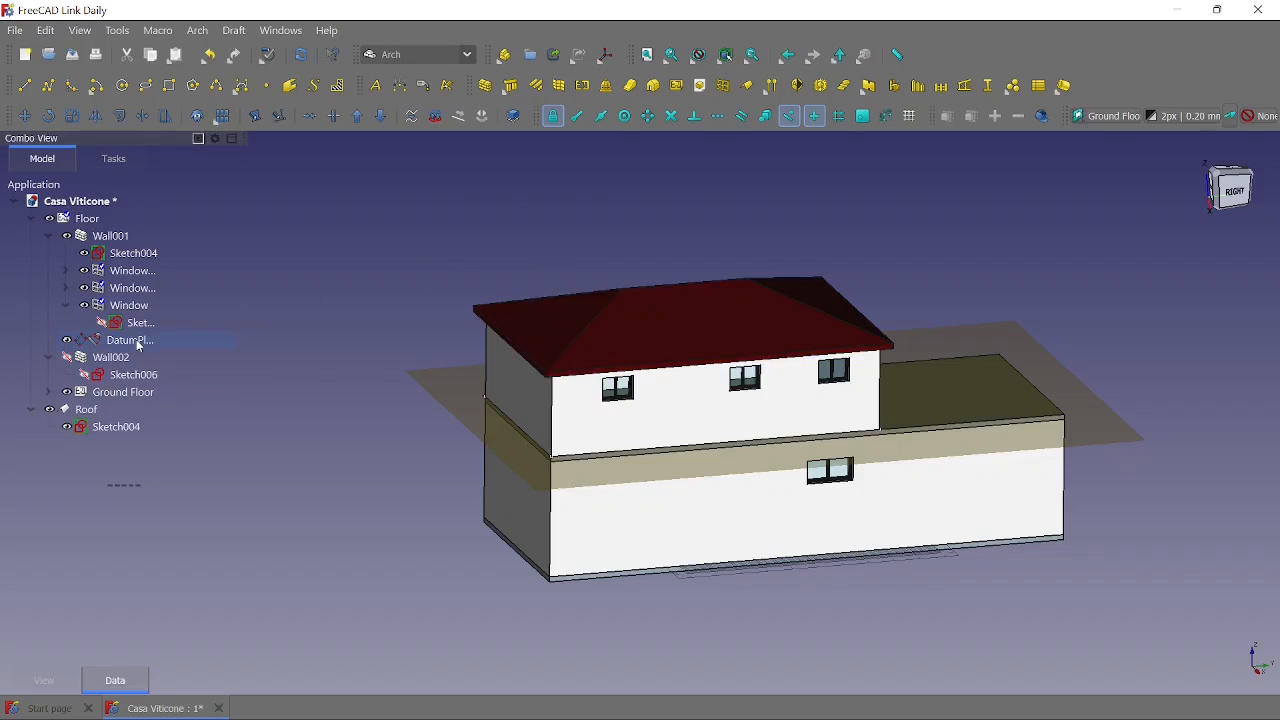
- Set the Z translation in the datum plane's placement to 5700 mm and apply it to raise the upper floor
left_click(130, 340)
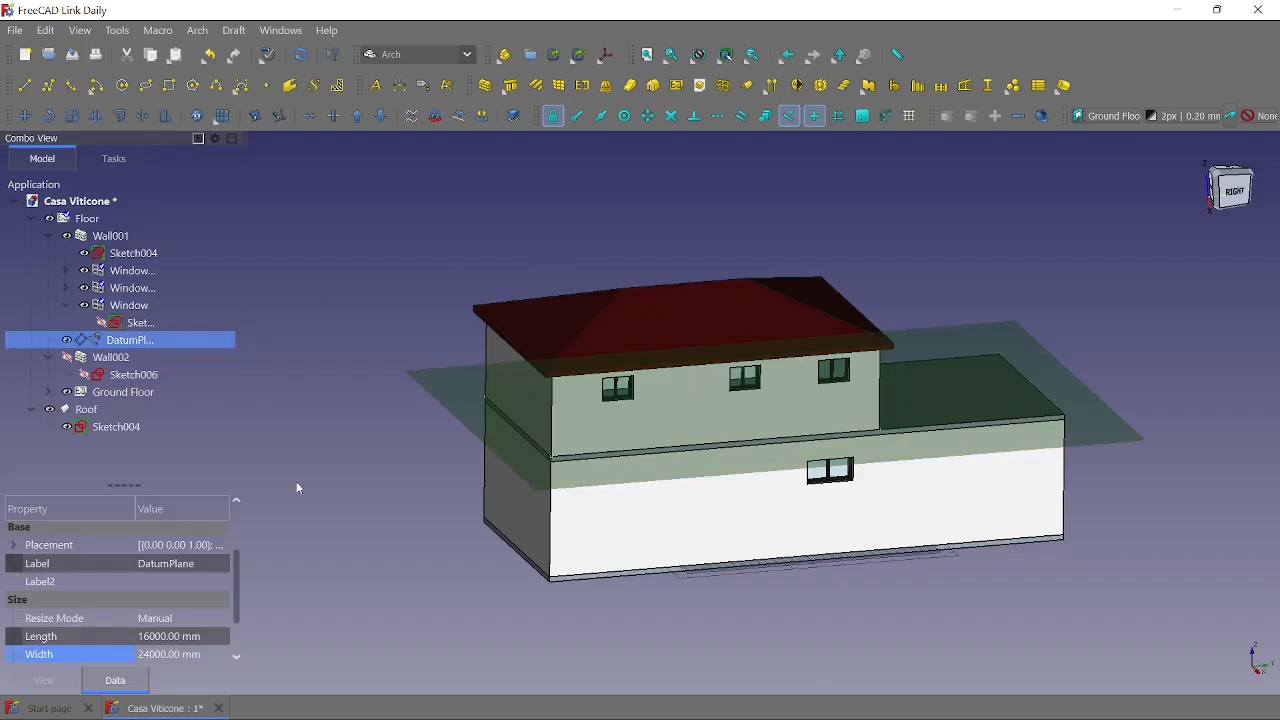
middle_click_drag(356, 554, 277, 544)
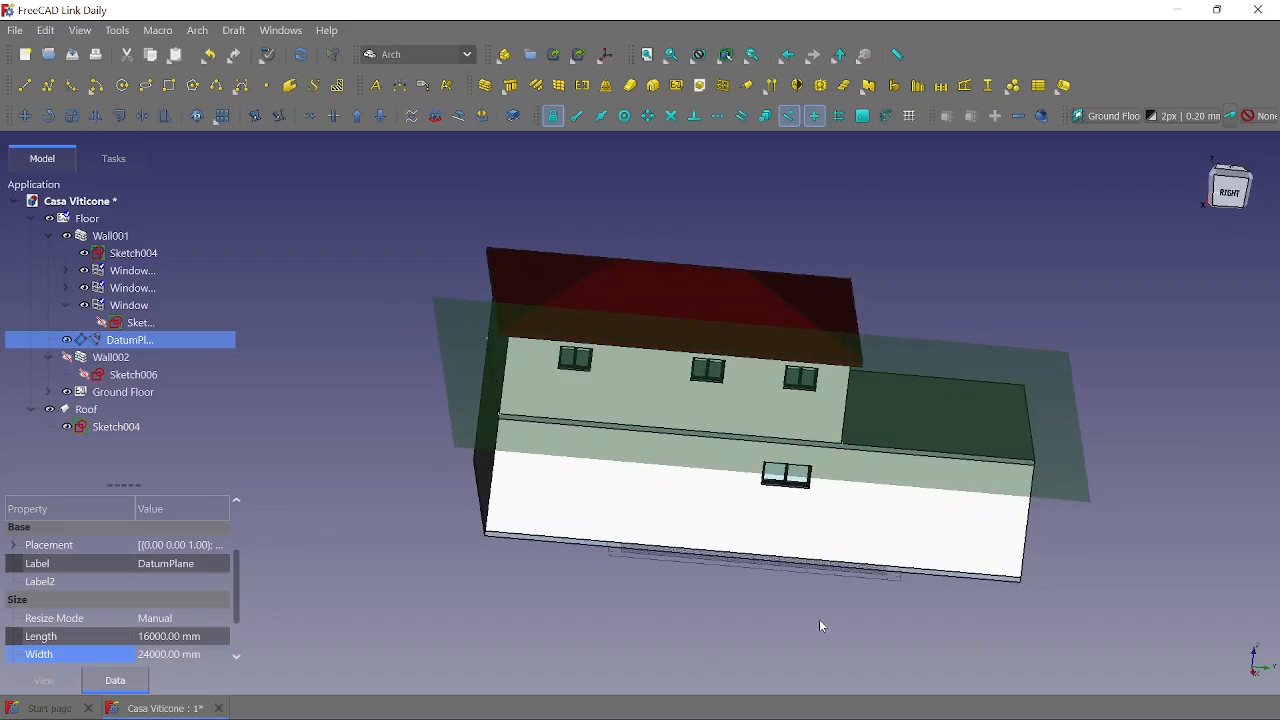
middle_click_drag(820, 626, 833, 596)
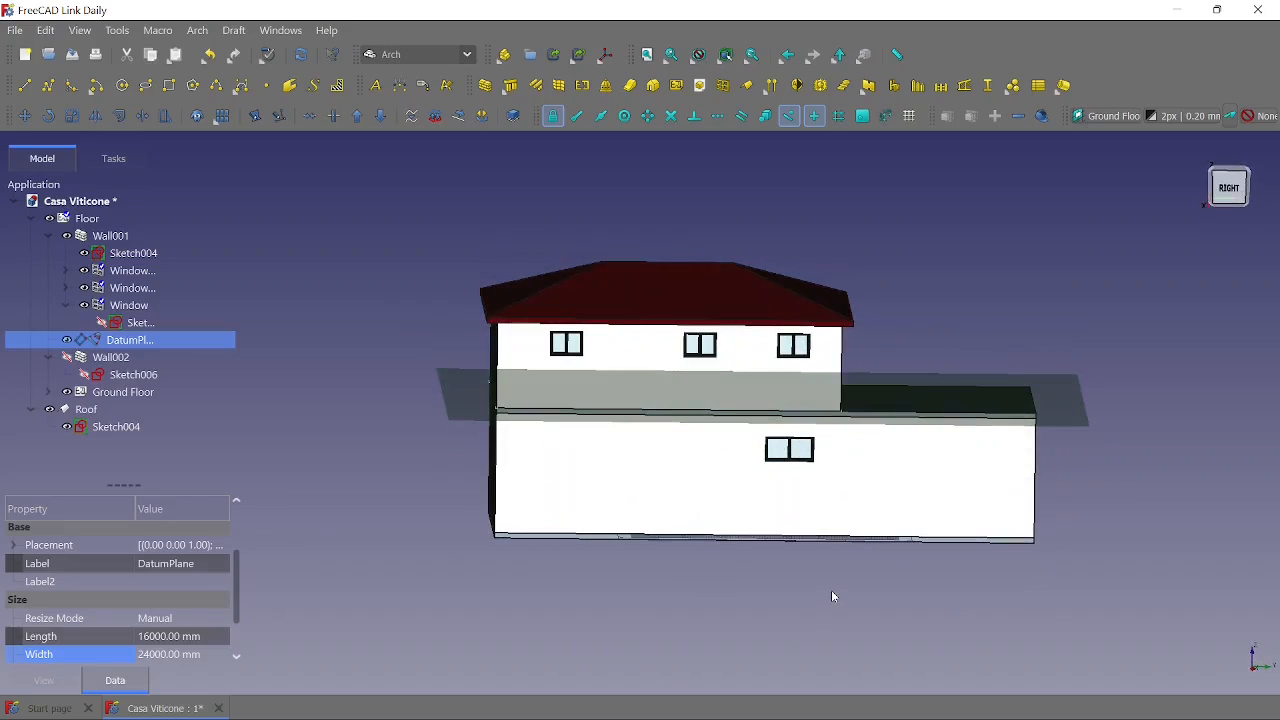
left_click(219, 548)
left_click(221, 548)
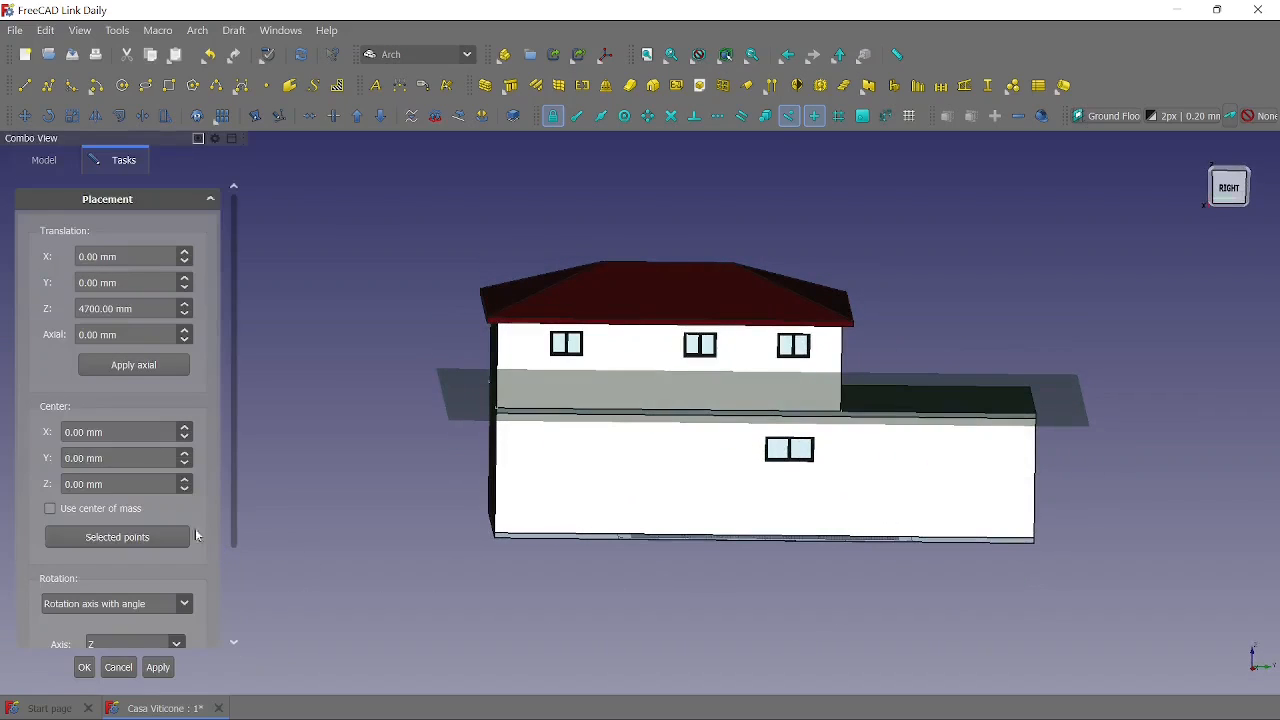
left_click(78, 309)
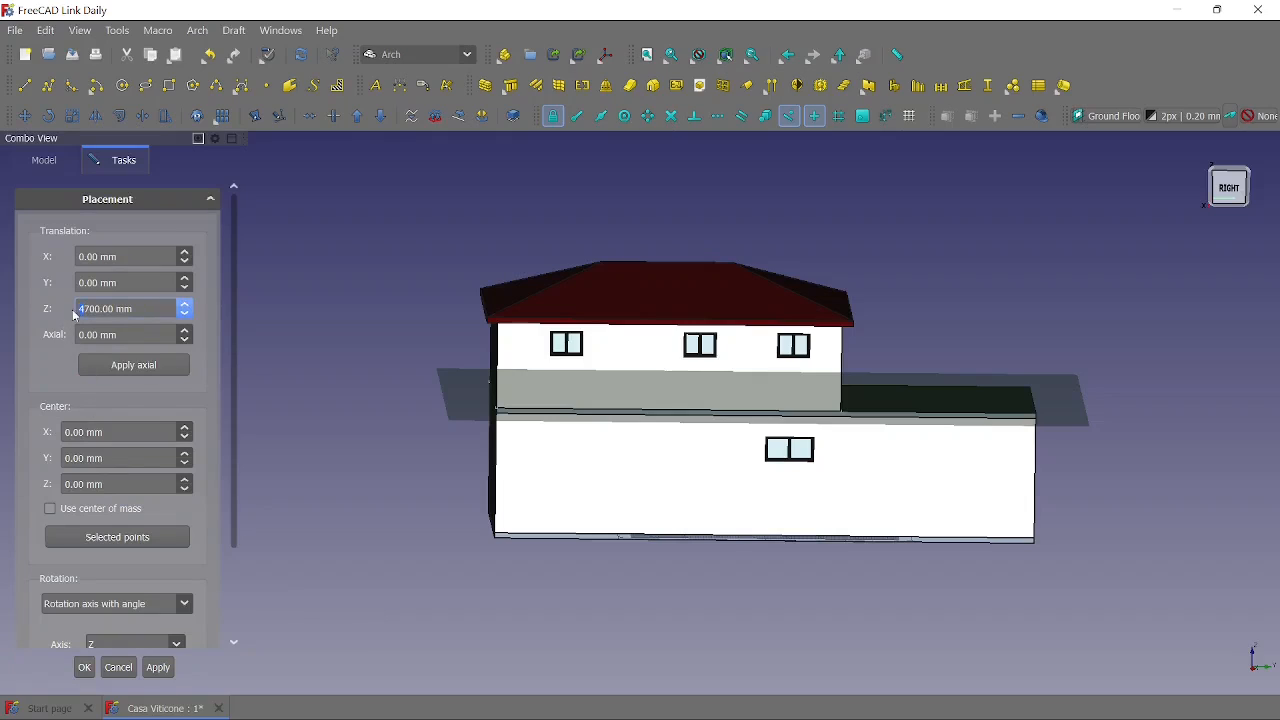
key("Delete")
type("5")
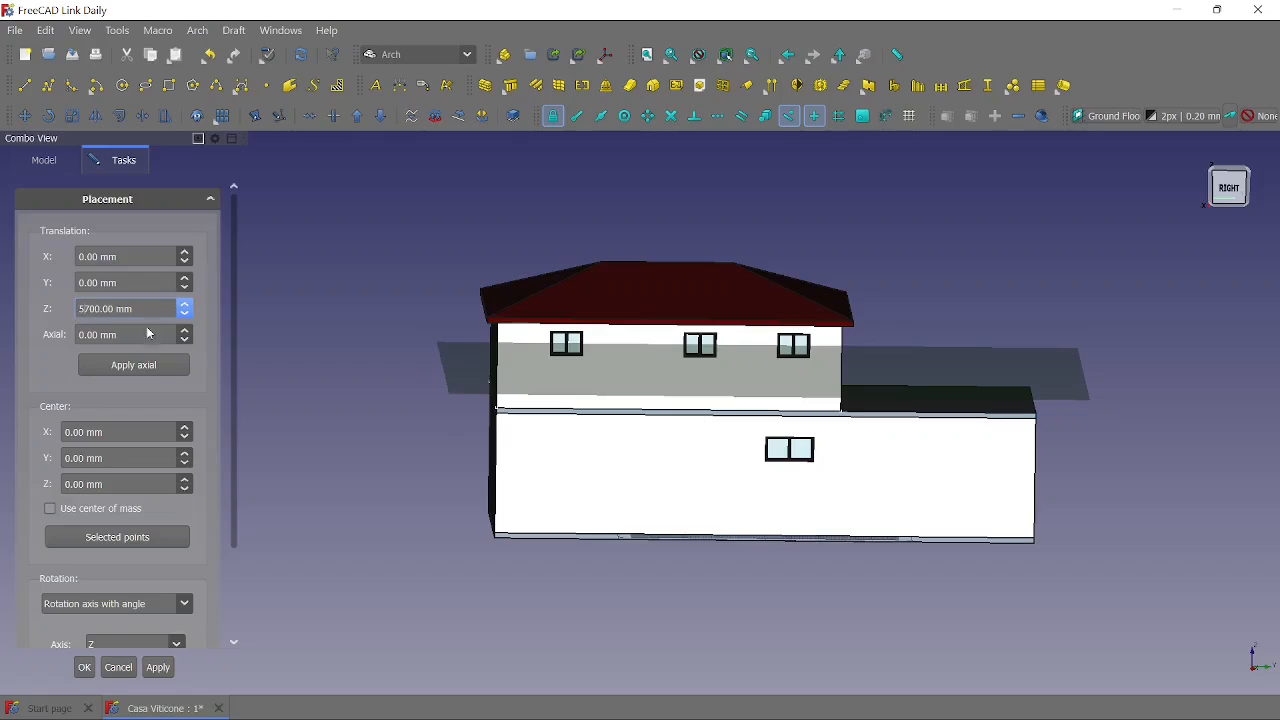
left_click(84, 667)
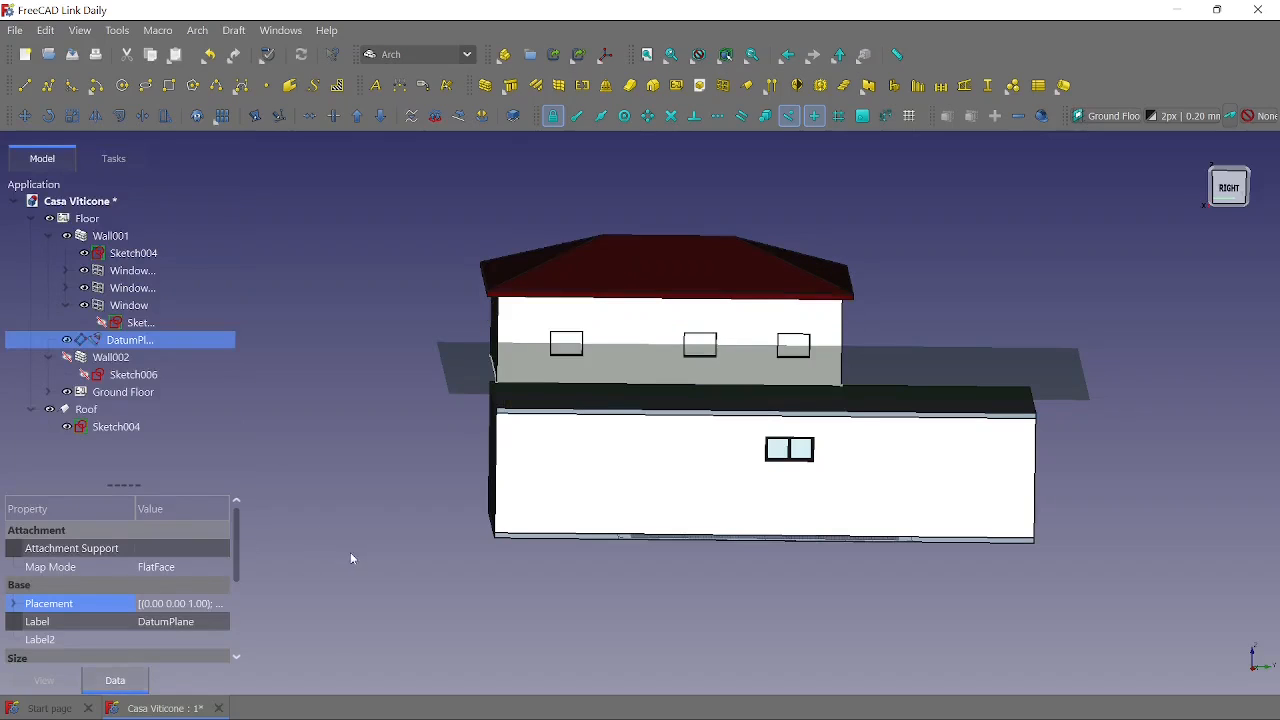
- Recompute Wall001 at the raised height and examine its windows, roof and base from several angles
mouse_move(351, 554)
middle_mouse_down()
mouse_move(360, 527)
mouse_move(351, 532)
middle_mouse_up()
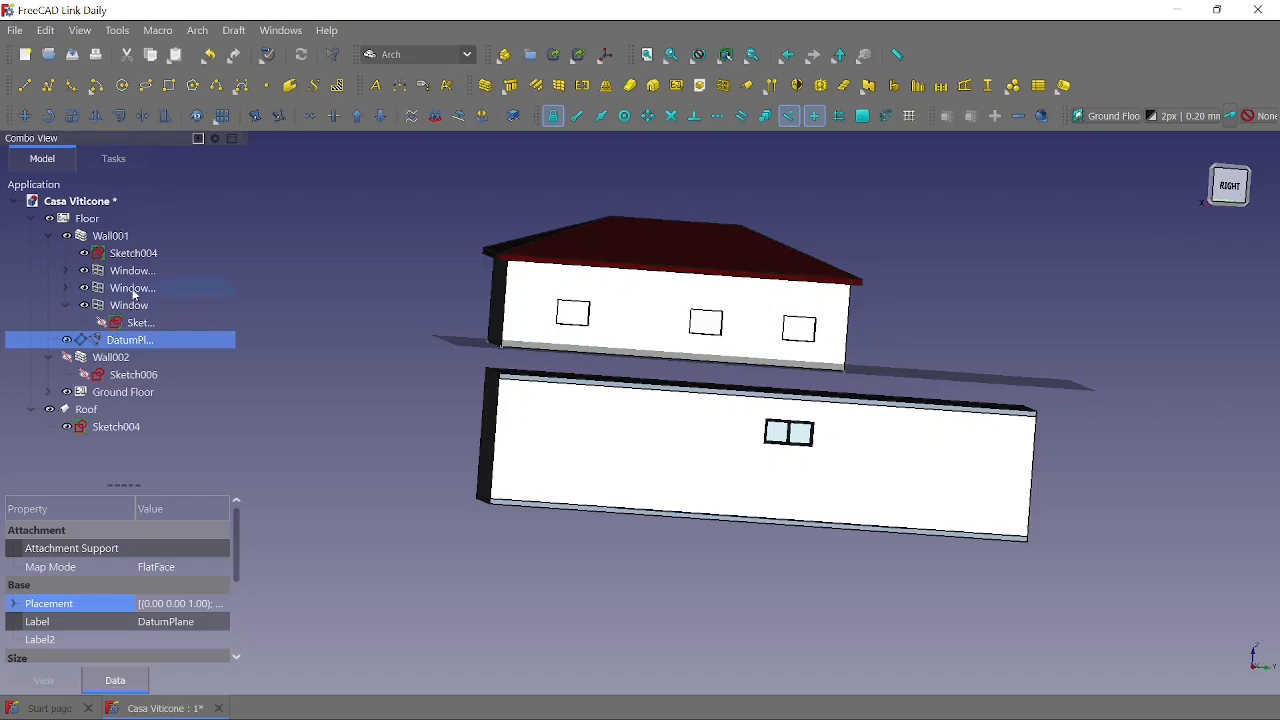
left_click(110, 238)
right_click(110, 238)
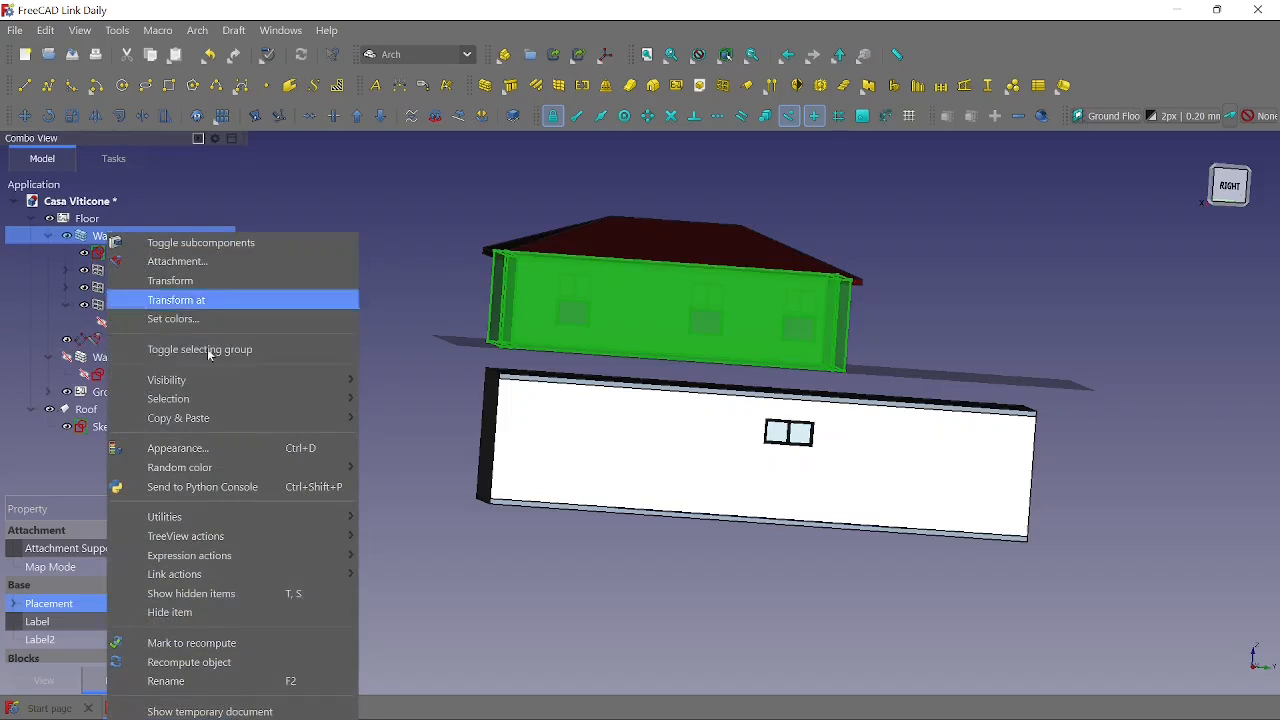
left_click(191, 662)
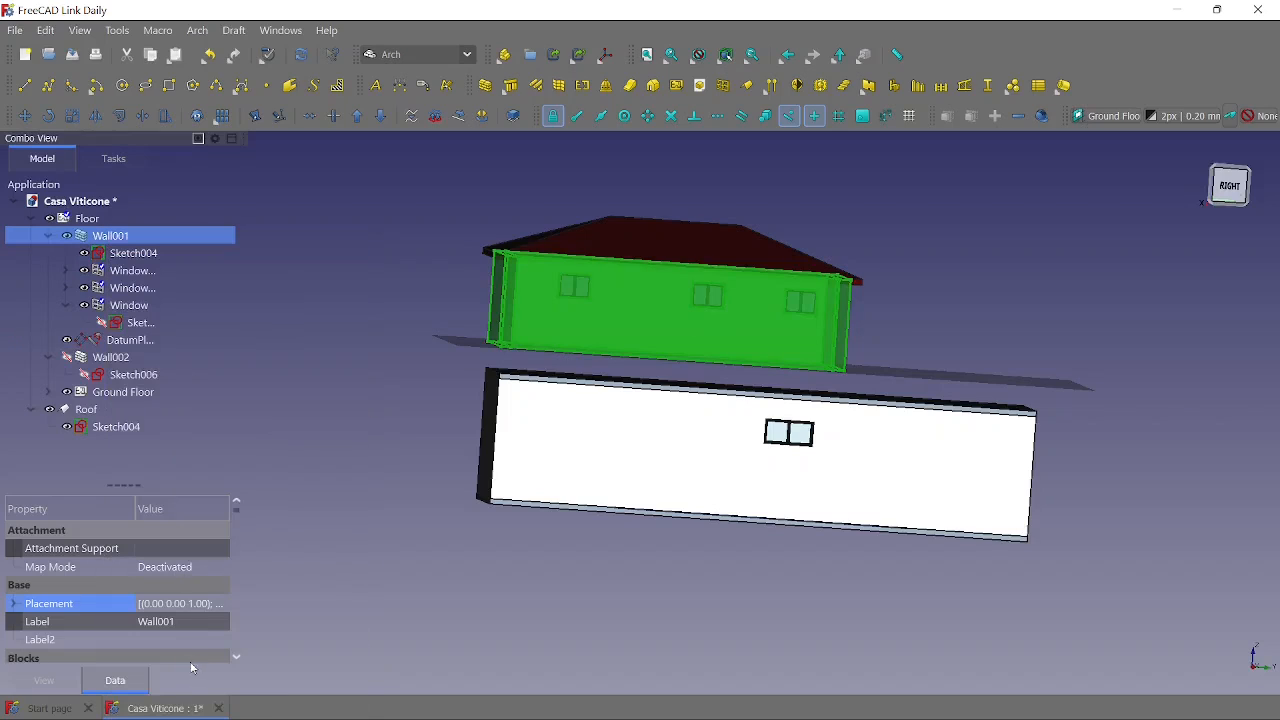
left_click(364, 509)
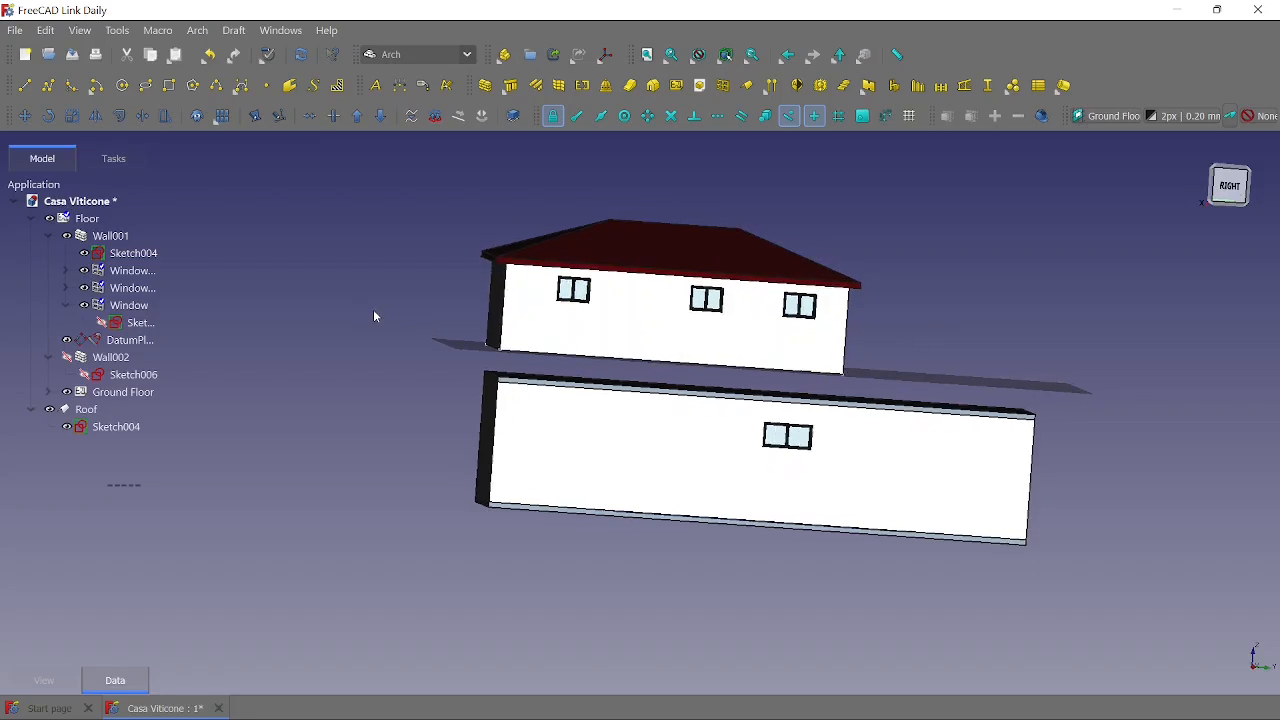
middle_click_drag(371, 314, 463, 390)
middle_click_drag(917, 589, 906, 557)
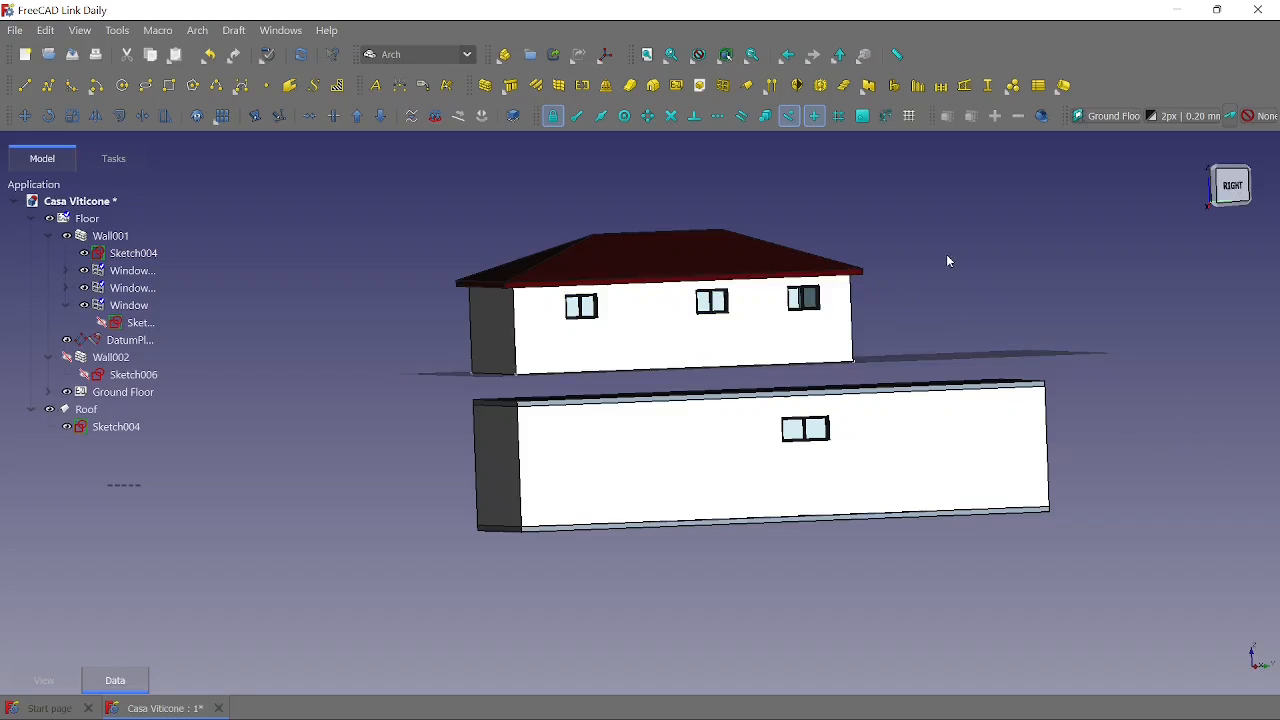
middle_click_drag(965, 262, 900, 283)
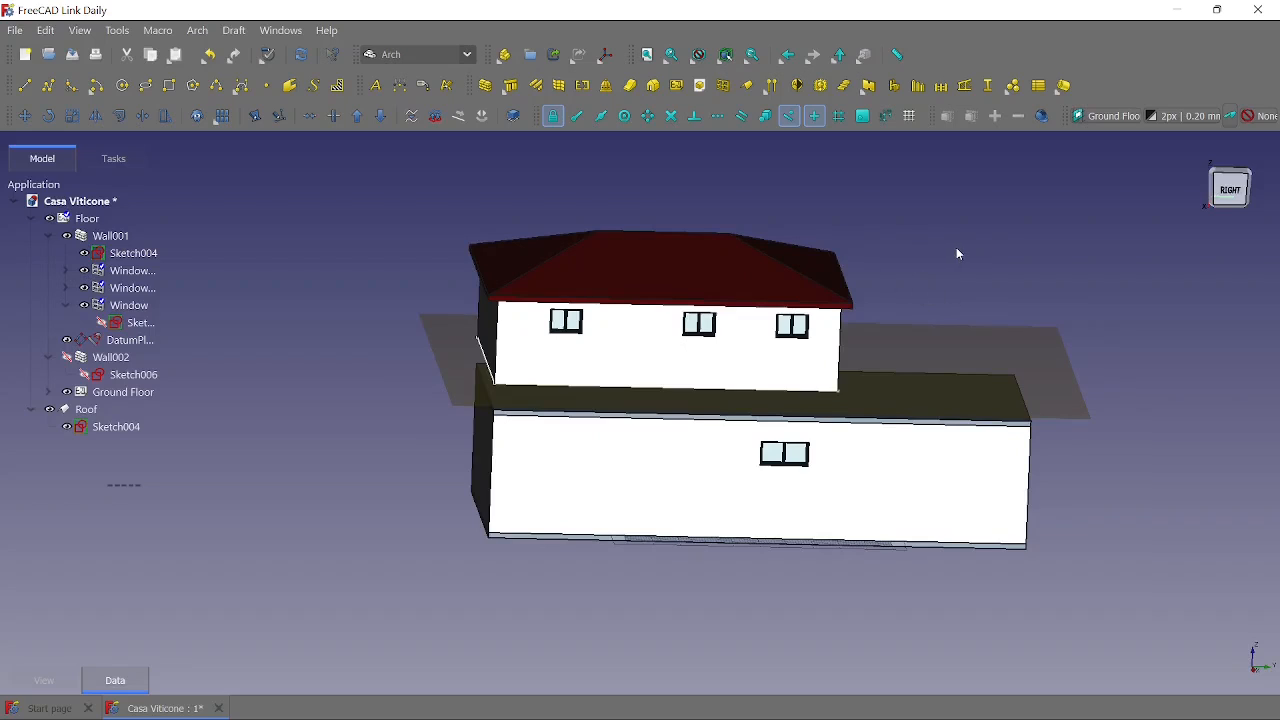
mouse_move(1057, 503)
middle_mouse_down()
mouse_move(1043, 491)
mouse_move(1068, 477)
mouse_move(1051, 481)
middle_mouse_up()
middle_click_drag(374, 476, 383, 452)
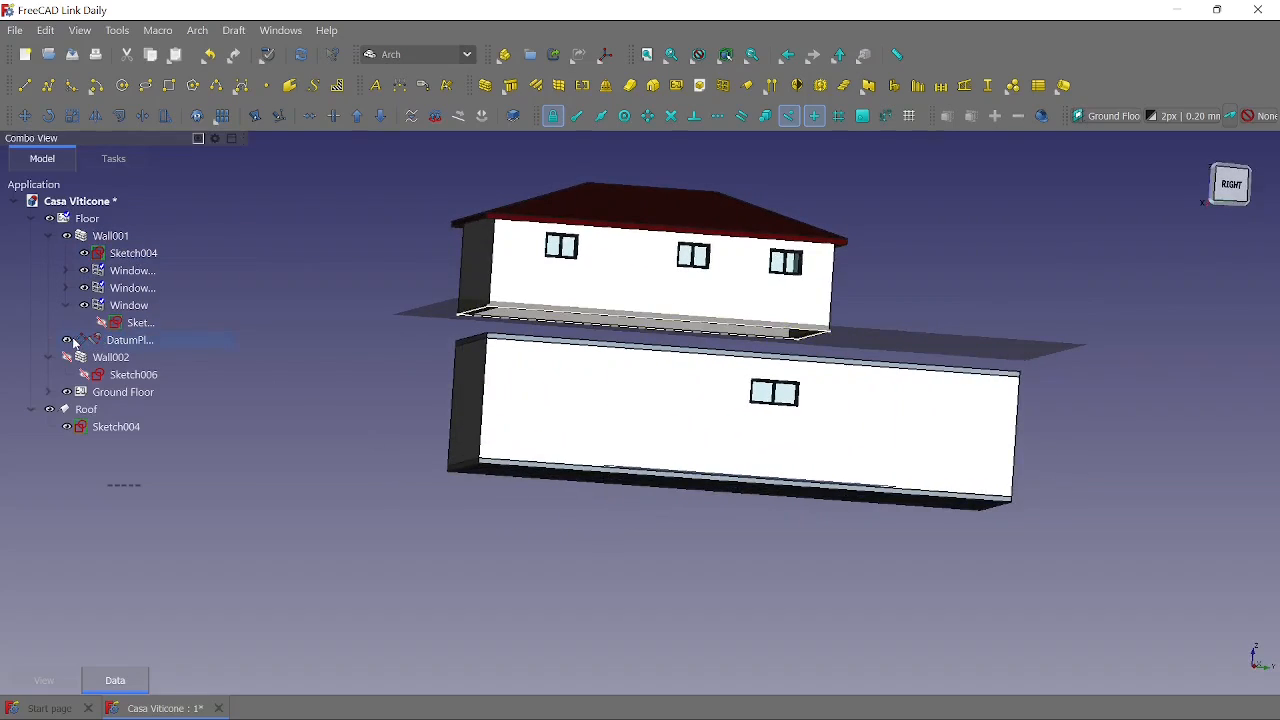
- Set the Z translation in the datum plane's placement back to 4700 mm and apply it
left_click(116, 341)
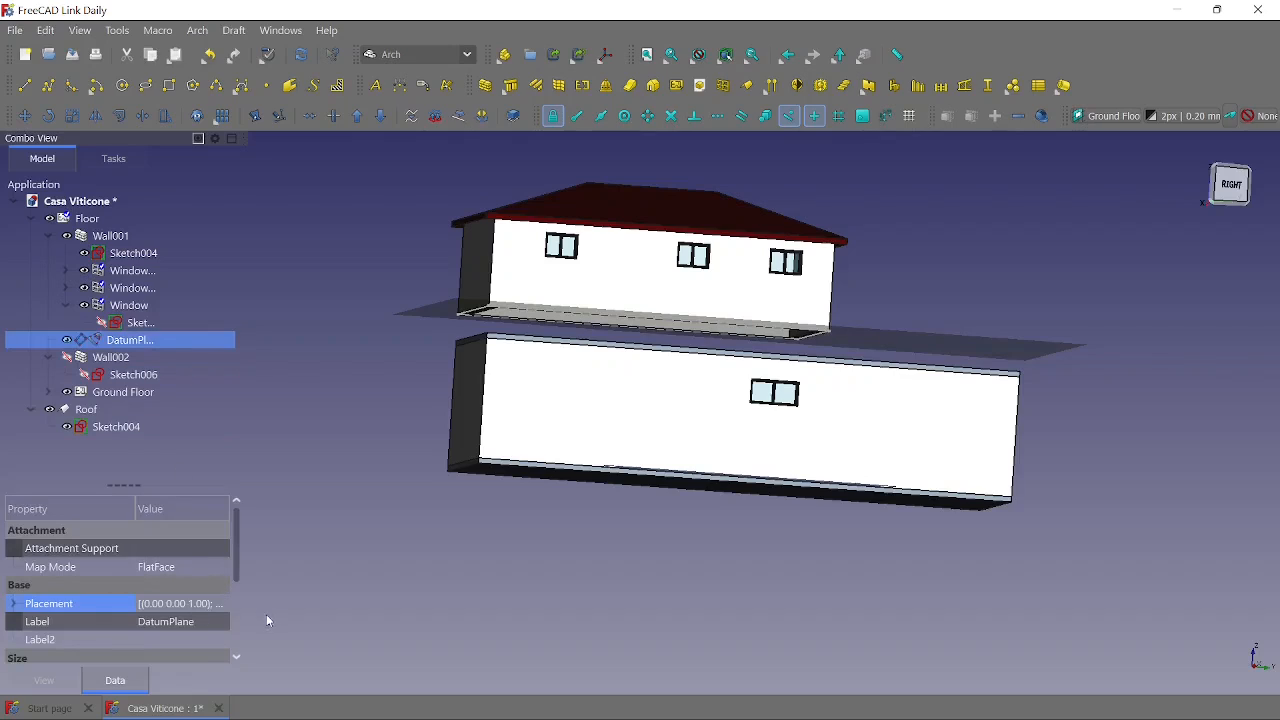
left_click(220, 604)
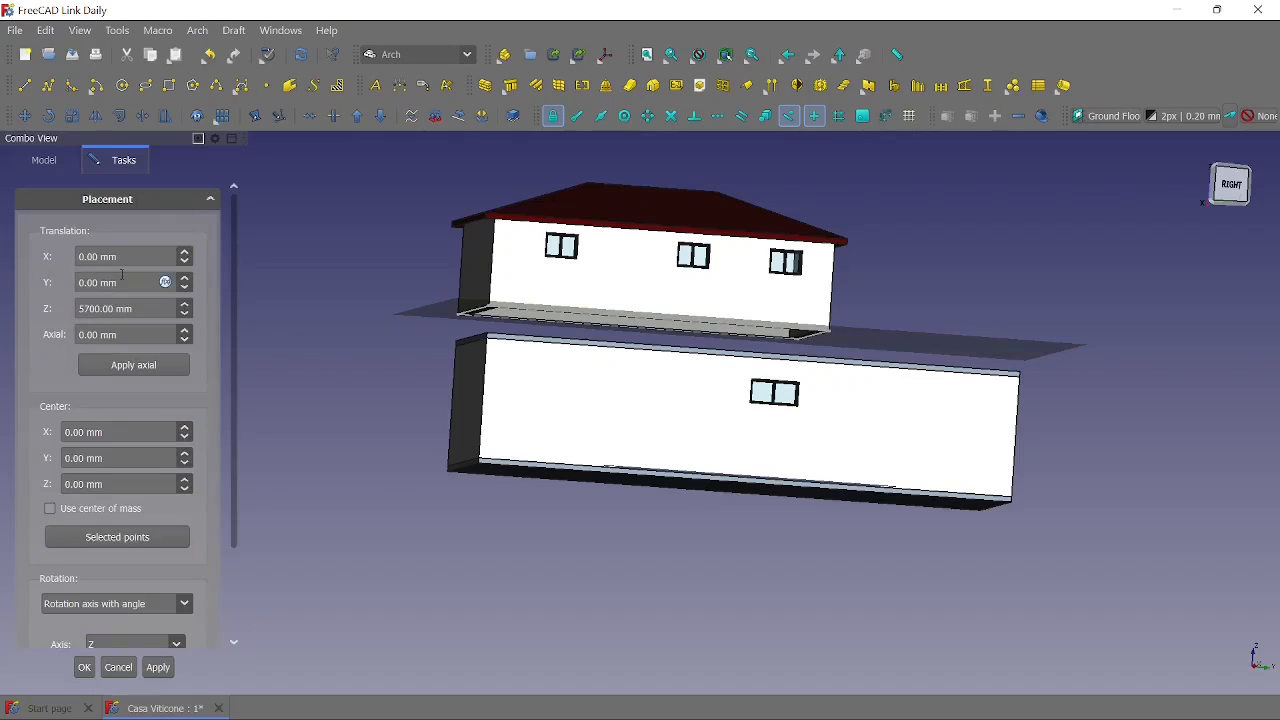
double_click(80, 310)
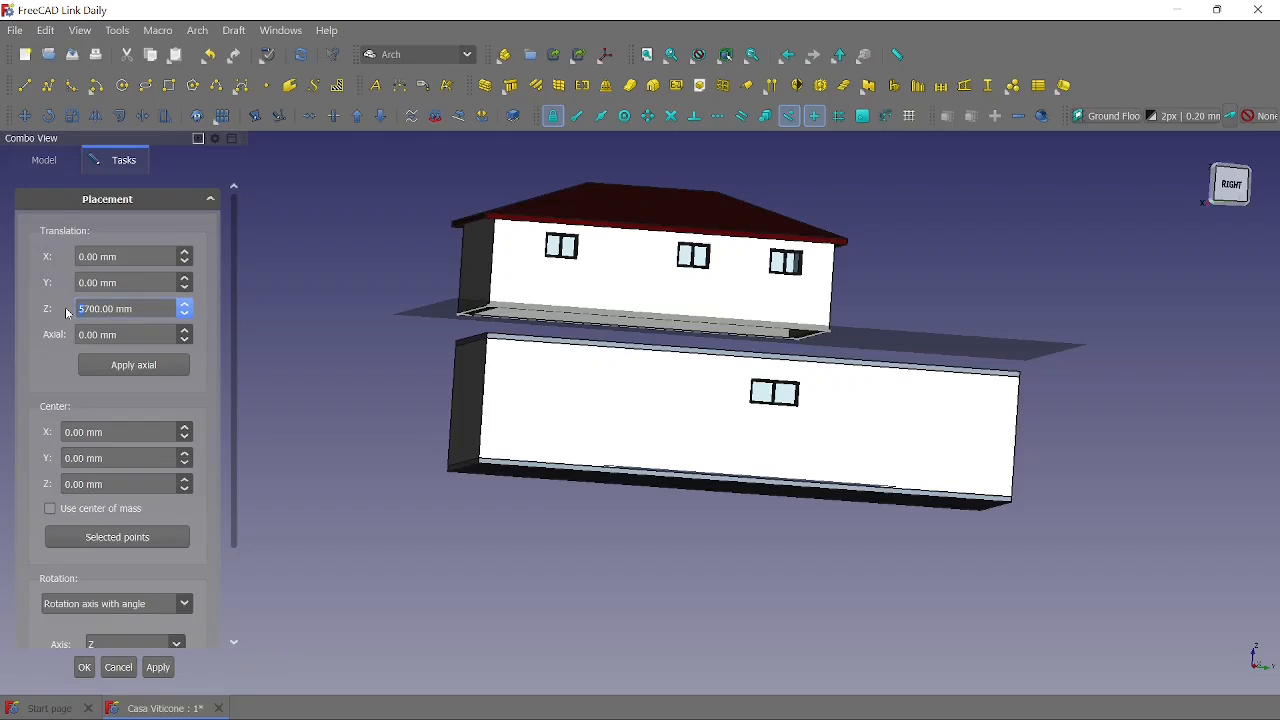
type("4")
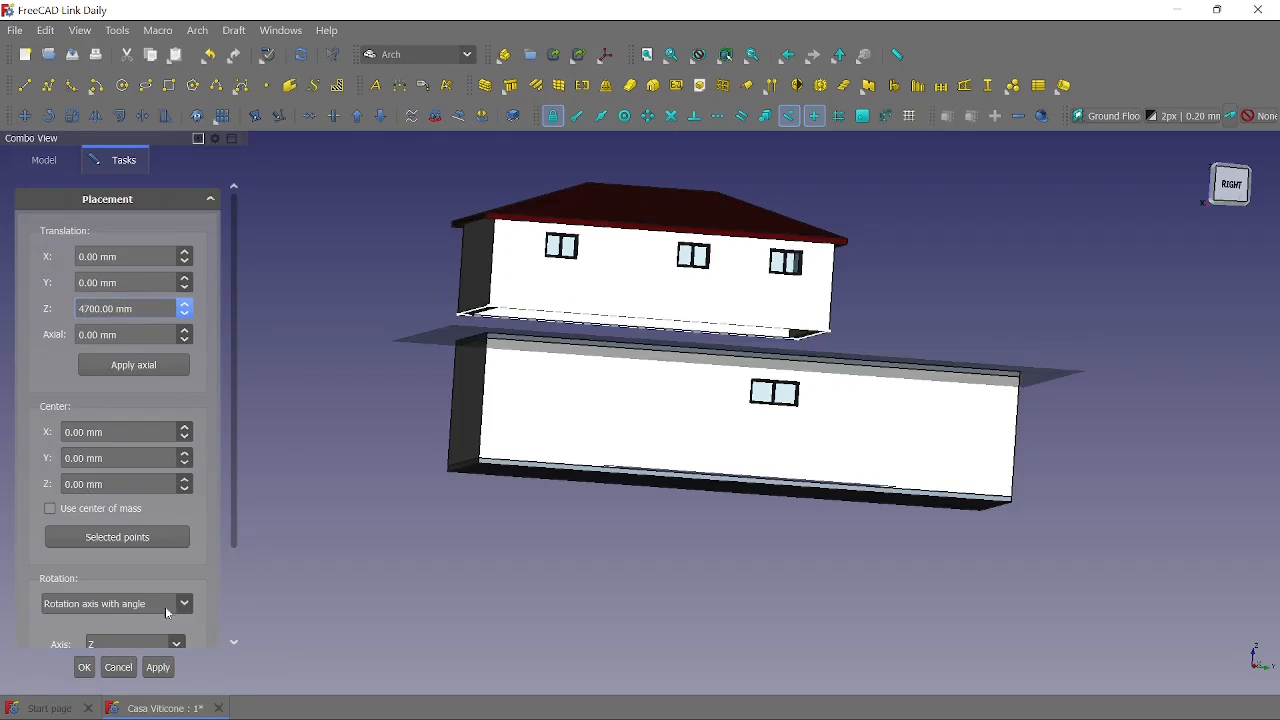
left_click(84, 667)
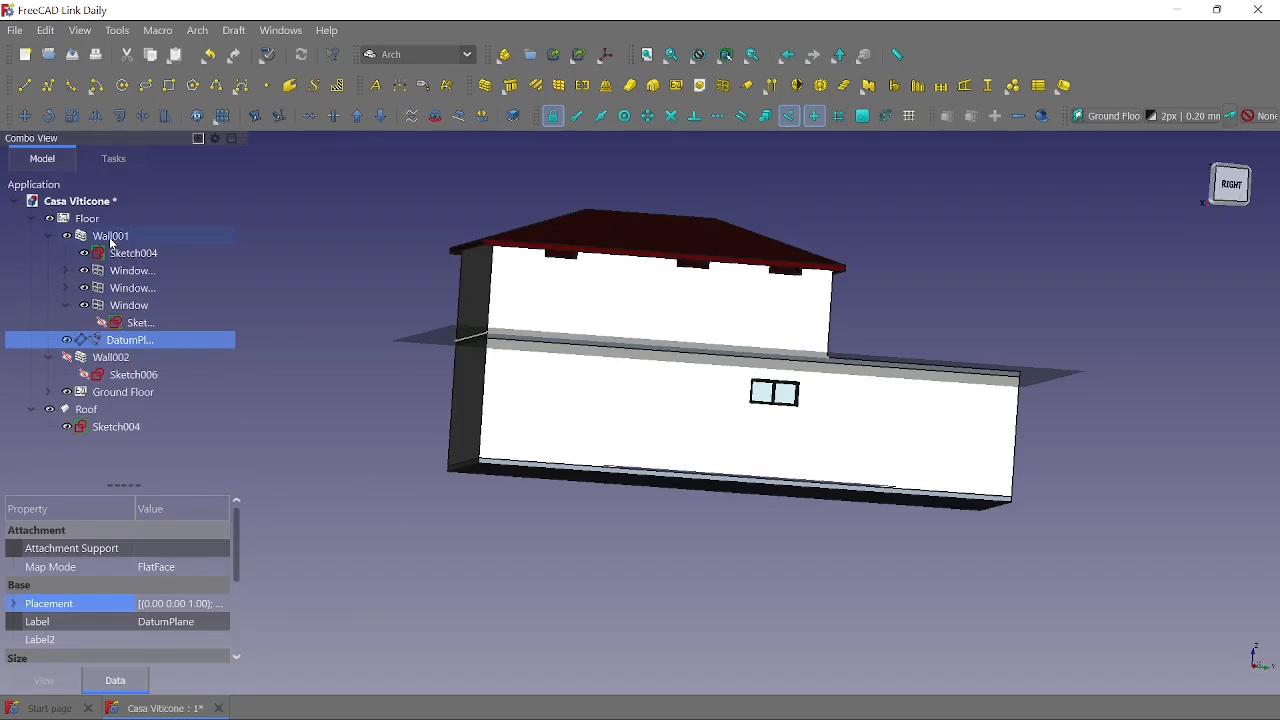
- Recompute Wall001 at the lowered height and inspect the windows and roof of the whole house from several angles
left_click(110, 238)
right_click(110, 238)
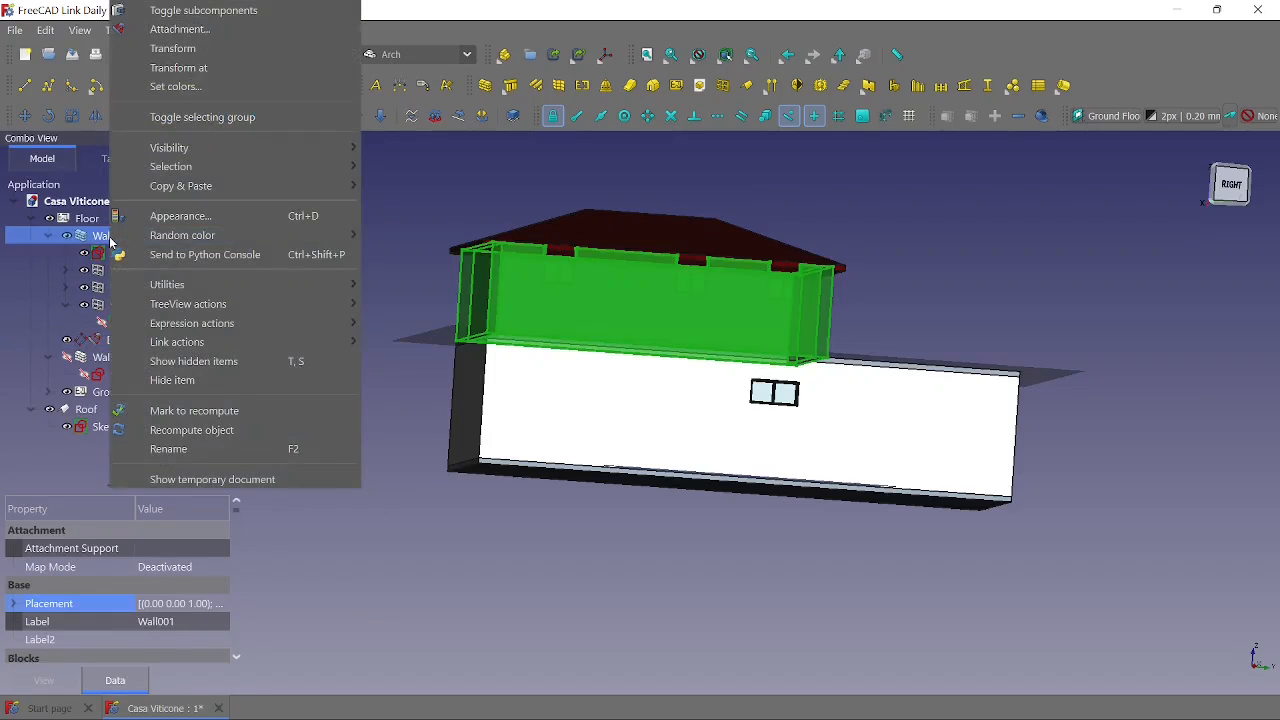
left_click(178, 430)
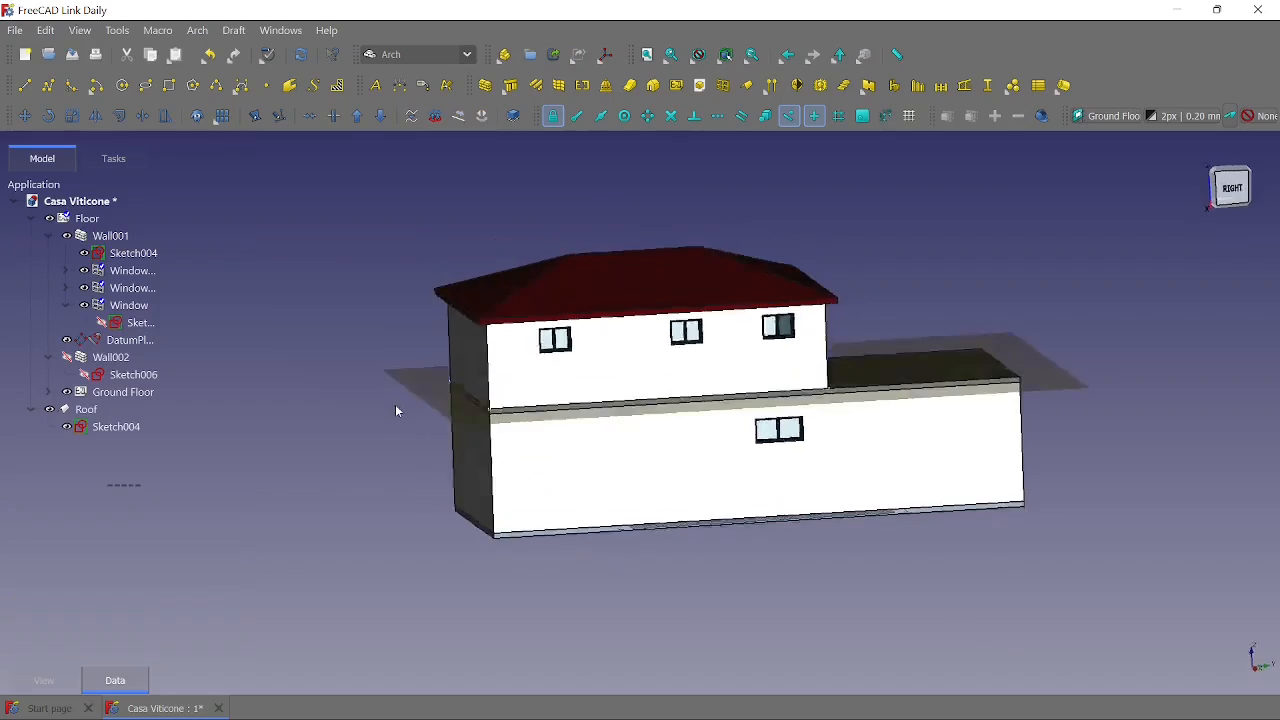
mouse_move(395, 404)
middle_mouse_down()
mouse_move(403, 420)
mouse_move(417, 412)
middle_mouse_up()
middle_click_drag(993, 534, 909, 539)
middle_click_drag(629, 451, 921, 329)
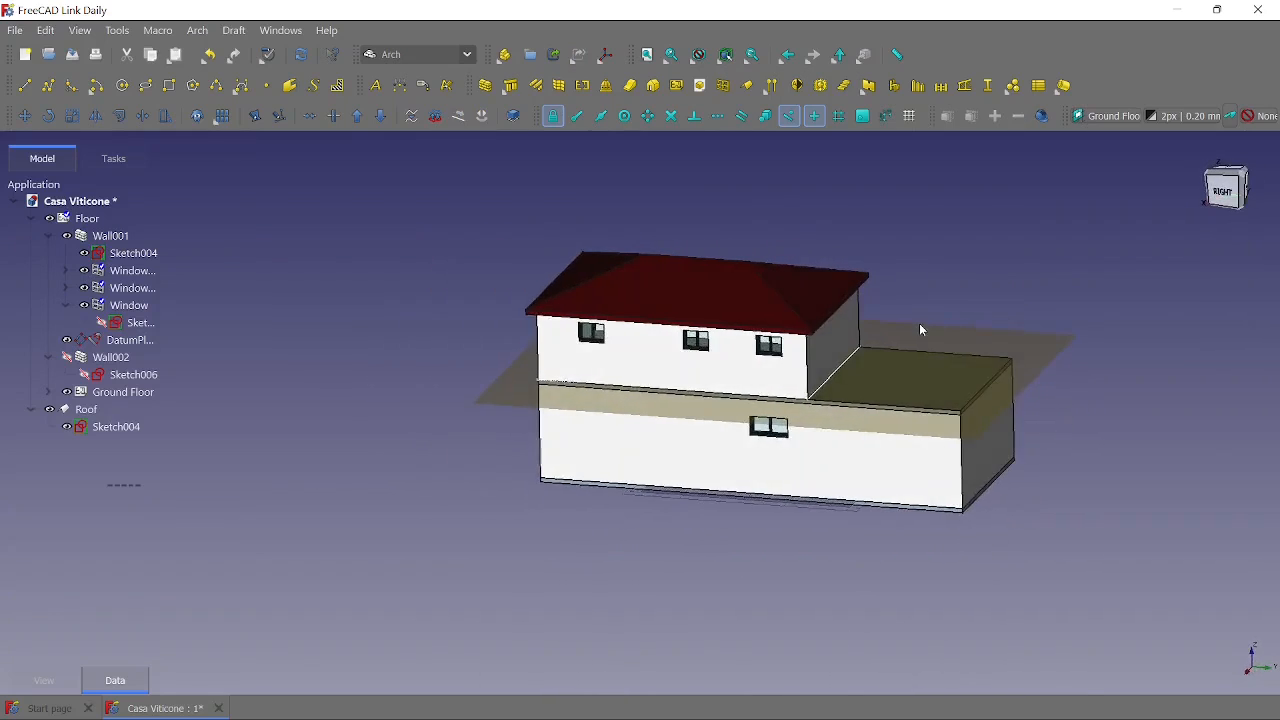
middle_click_drag(787, 539, 676, 535)
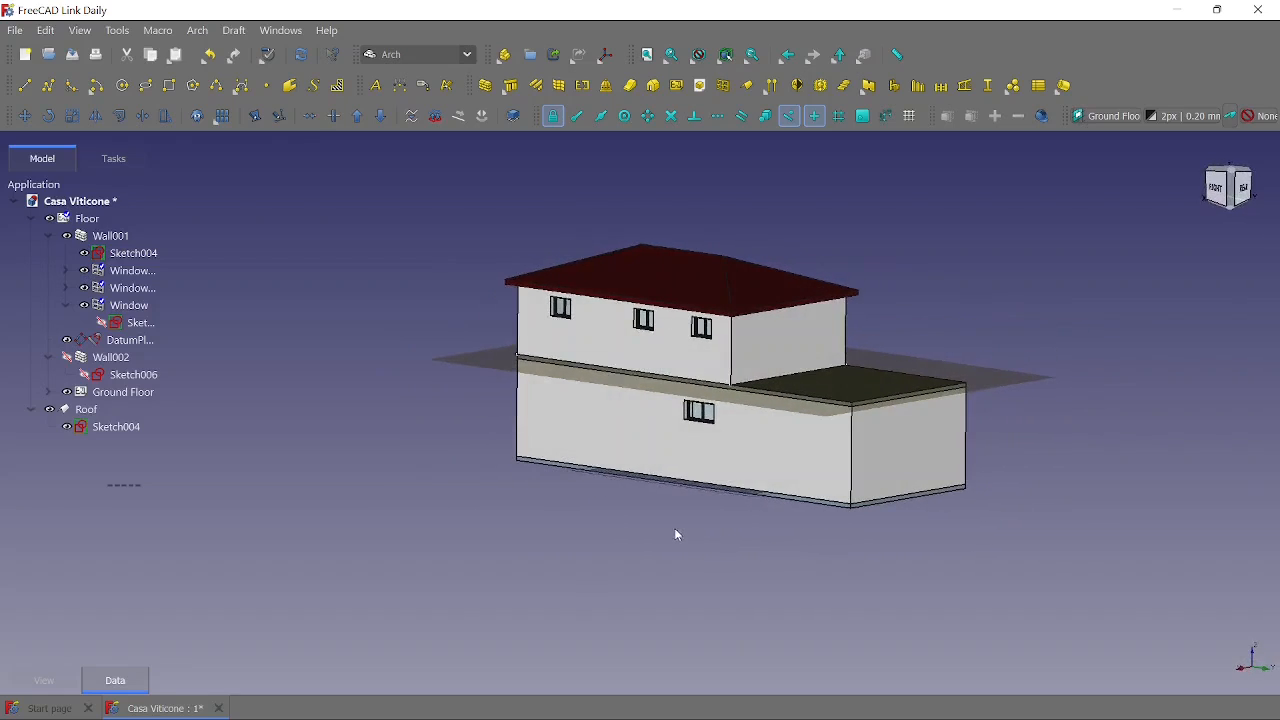
middle_click_drag(557, 476, 529, 549)
scroll(568, 484, "up", 2)
scroll(529, 549, "up", 1)
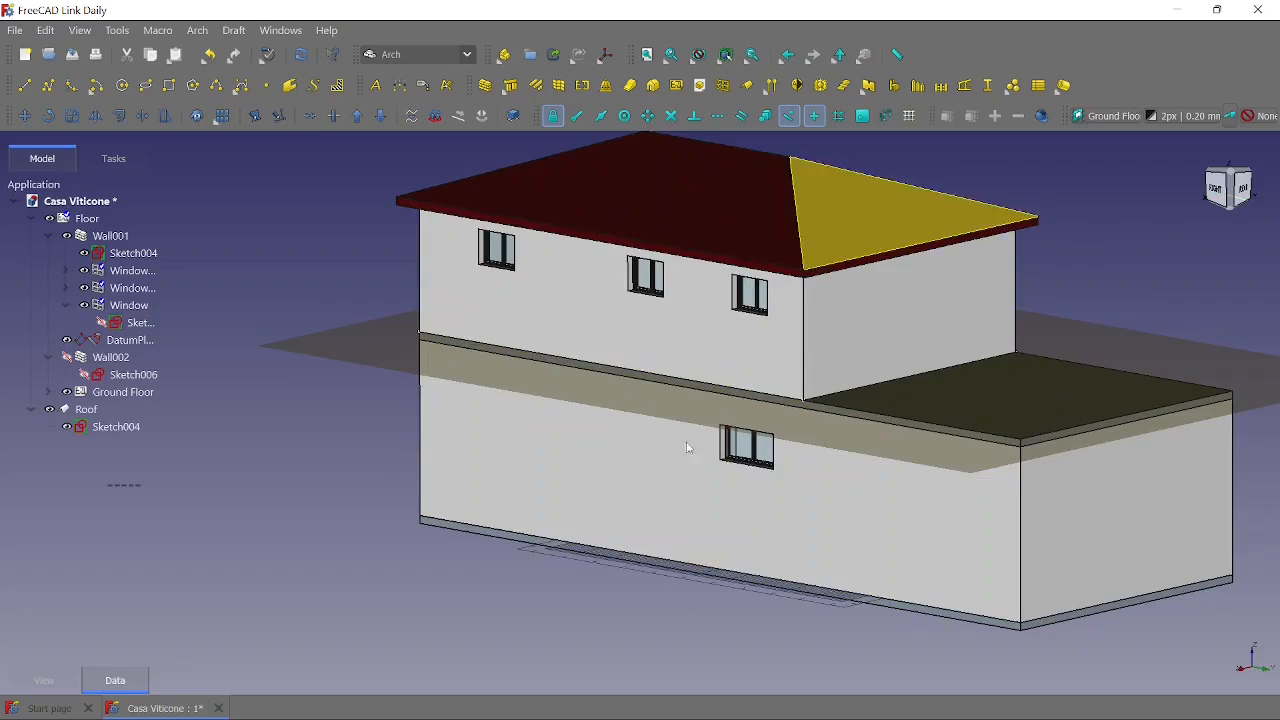